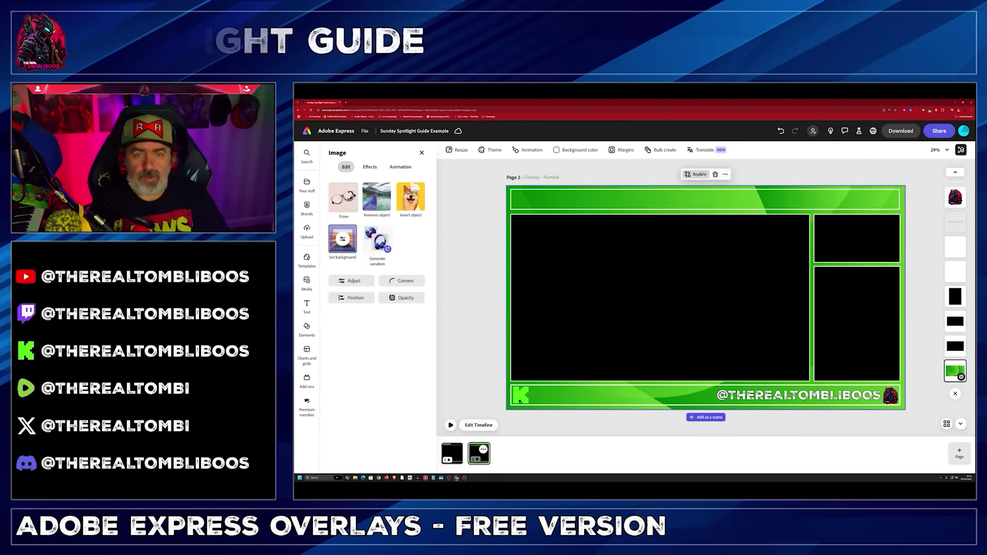
{"action": "left_click", "coordinate": [699, 174]}
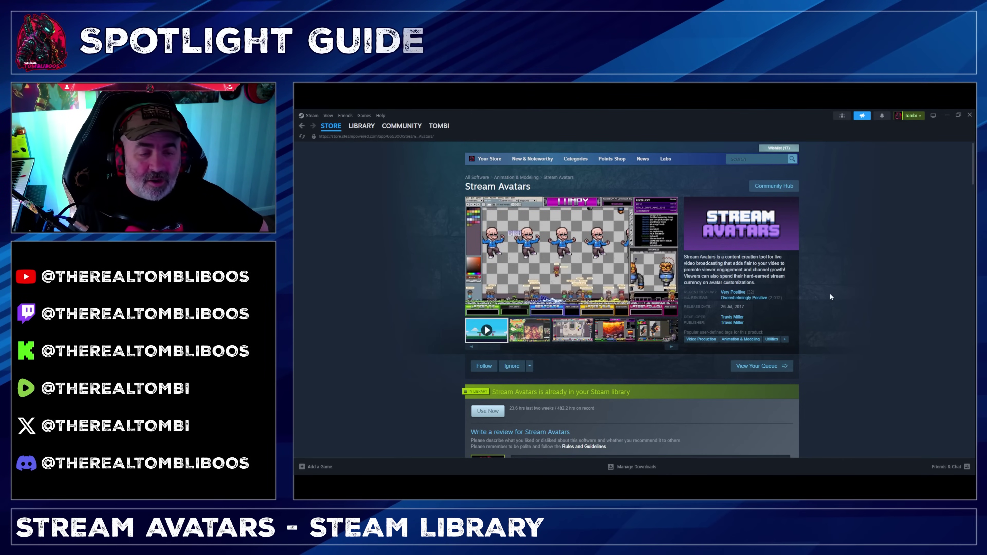
Switch to Steam, review the Stream Avatars store page with its purchase option and downloadable content, and open the Library
{"action": "scroll", "coordinate": [830, 289], "scroll_direction": "down", "scroll_amount": 10}
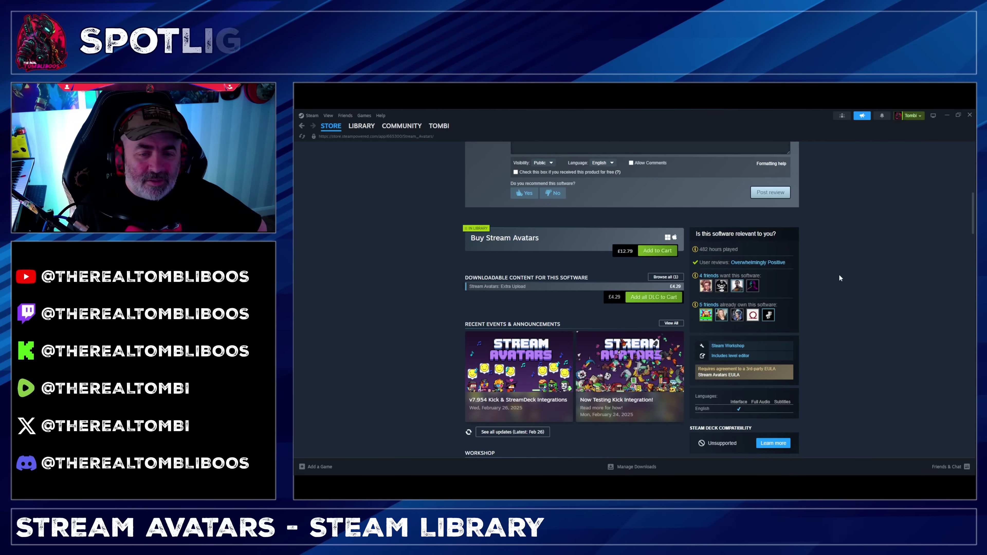
{"action": "scroll", "coordinate": [836, 277], "scroll_direction": "up", "scroll_amount": 8}
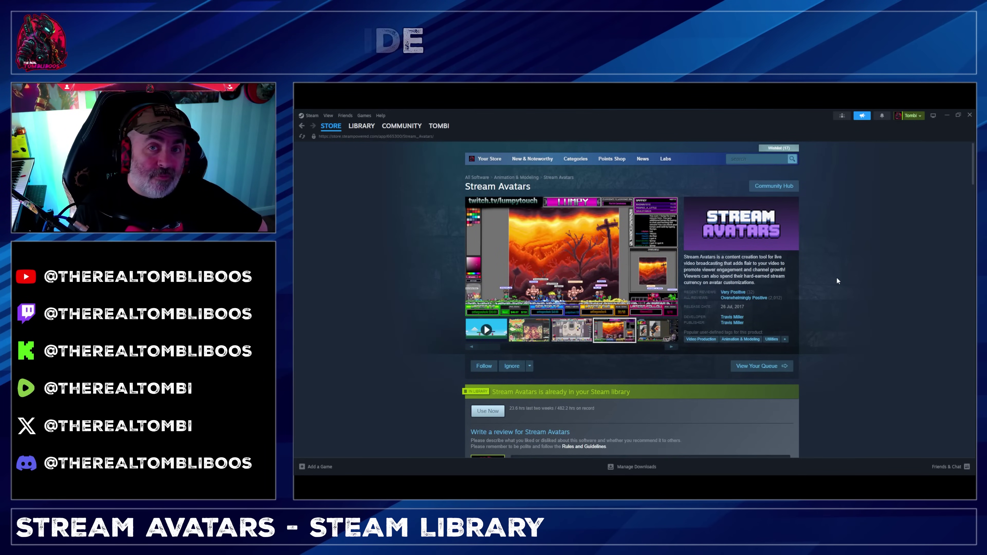
{"action": "scroll", "coordinate": [836, 278], "scroll_direction": "down", "scroll_amount": 8}
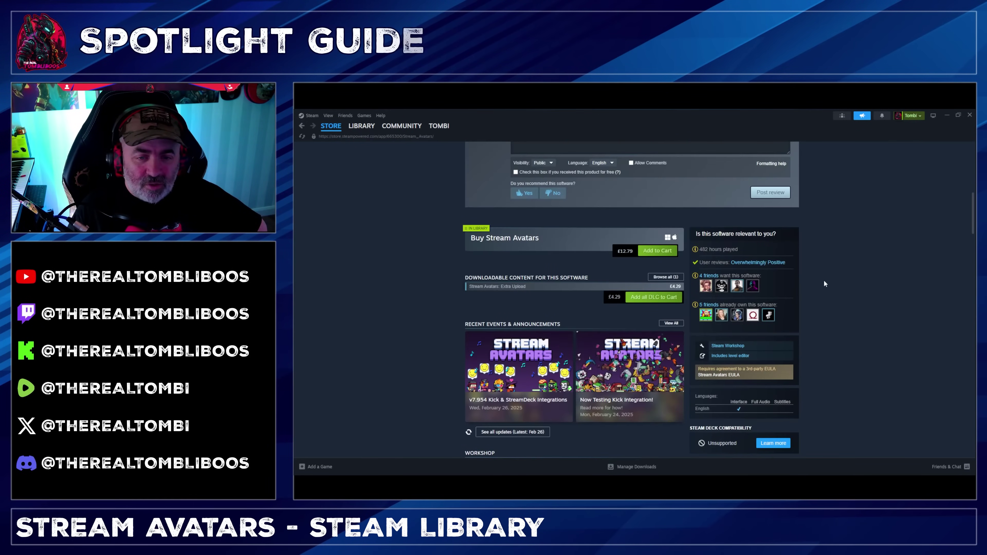
{"action": "left_click_drag", "start_coordinate": [460, 277], "coordinate": [520, 290]}
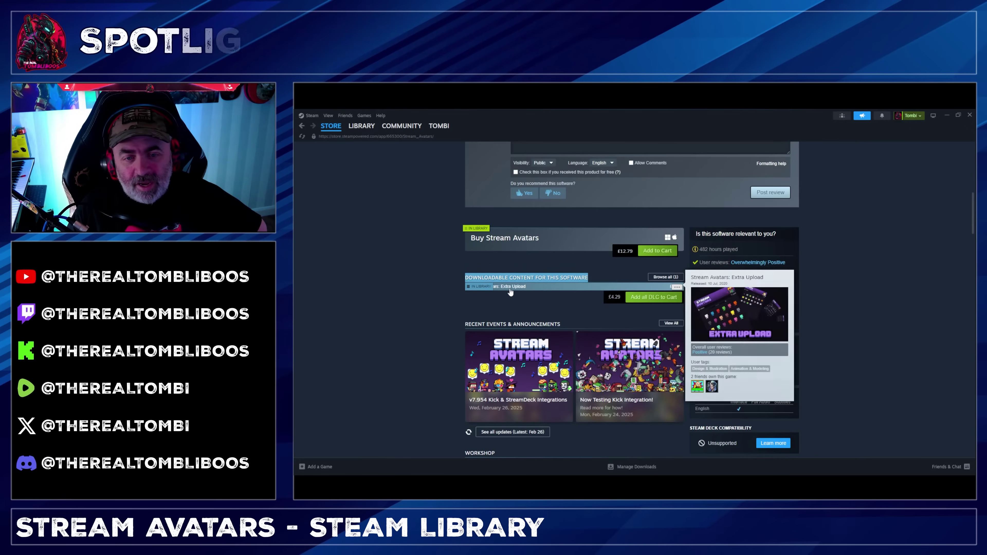
{"action": "left_click", "coordinate": [419, 296]}
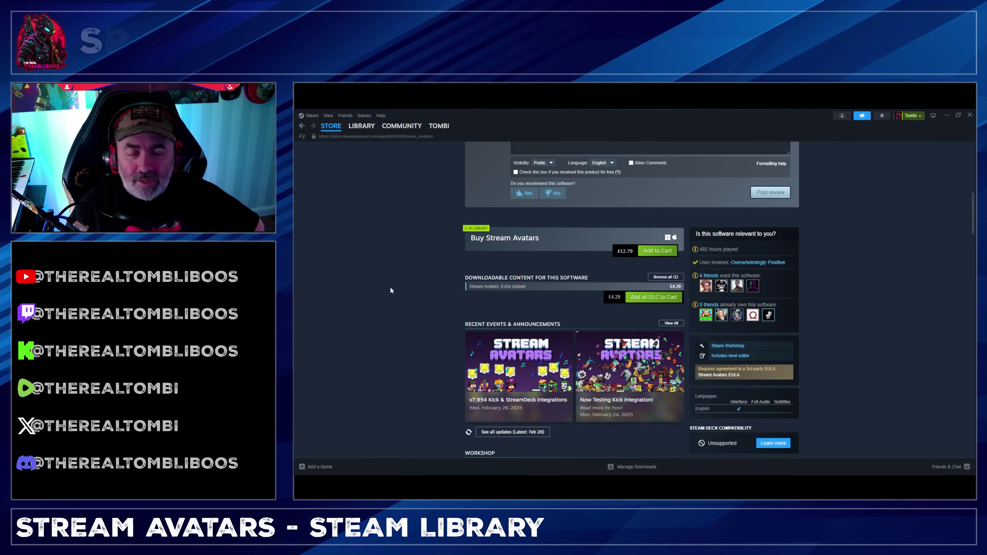
{"action": "scroll", "coordinate": [389, 296], "scroll_direction": "up", "scroll_amount": 3}
{"action": "scroll", "coordinate": [389, 301], "scroll_direction": "up", "scroll_amount": 6}
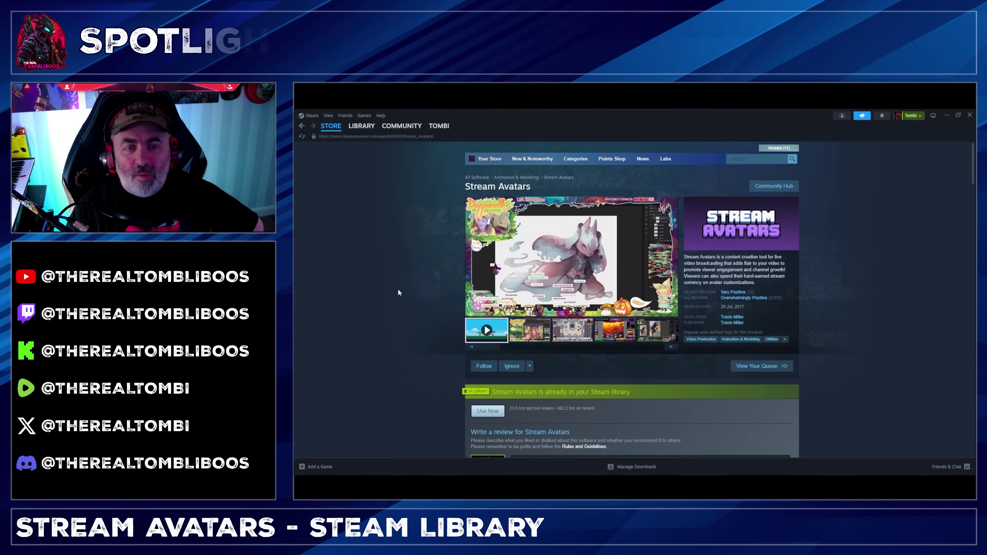
{"action": "left_click", "coordinate": [354, 127]}
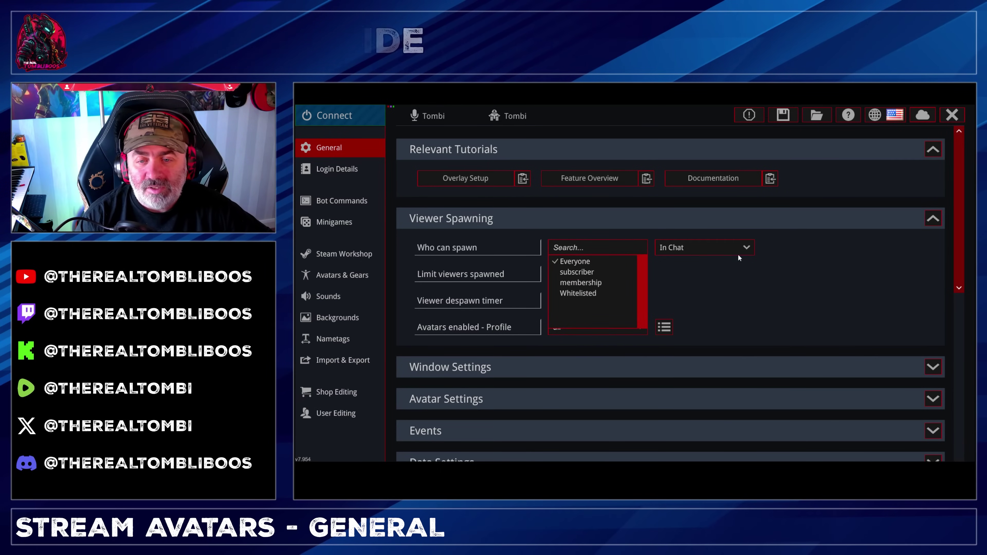
In Stream Avatars, check the viewer activity choices for who can spawn and the Viewer despawn timer field
{"action": "left_click", "coordinate": [744, 251]}
{"action": "left_click", "coordinate": [747, 245]}
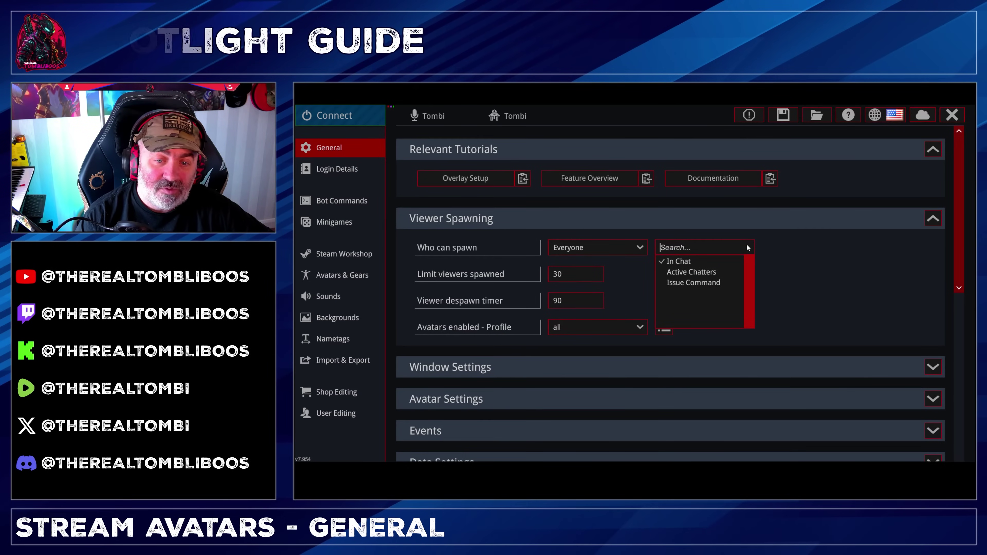
{"action": "left_click", "coordinate": [801, 248]}
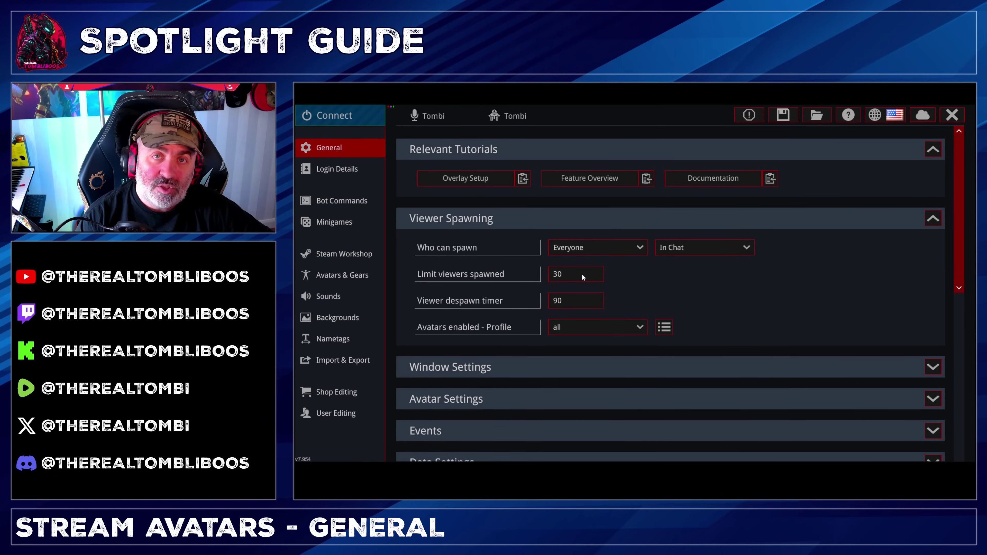
{"action": "left_click", "coordinate": [575, 297]}
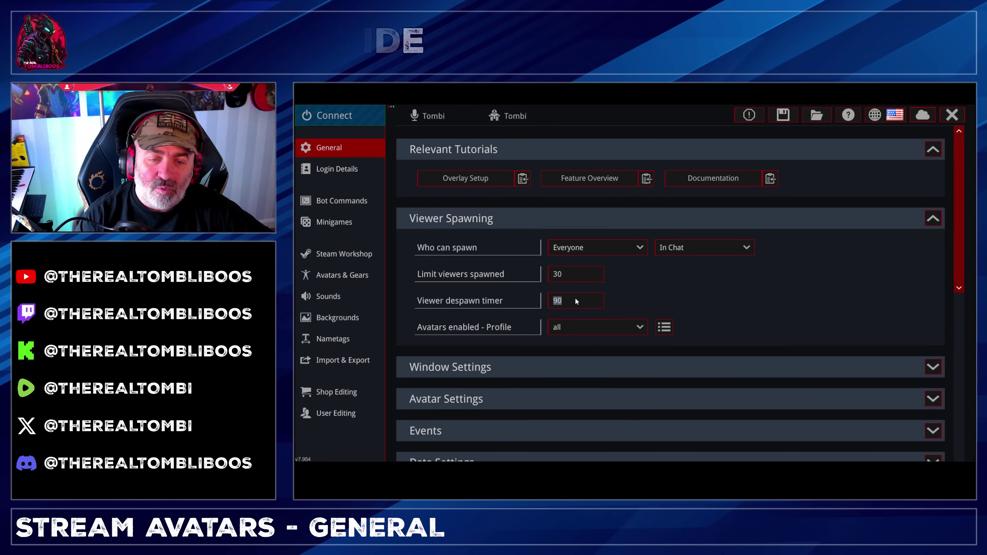
{"action": "left_click", "coordinate": [579, 298]}
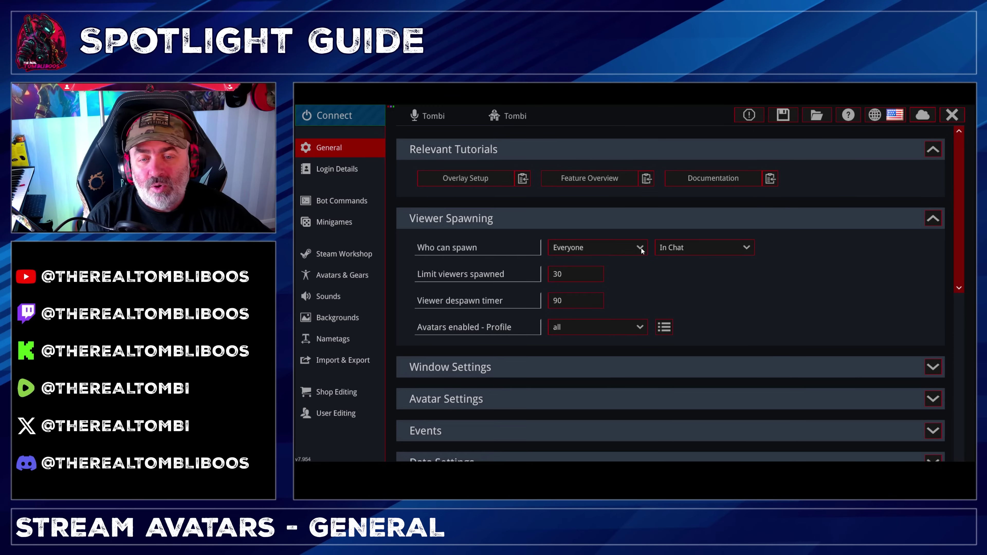
Restrict viewer spawning to Active Chatters and check the Viewer despawn timer field
{"action": "left_click", "coordinate": [718, 253]}
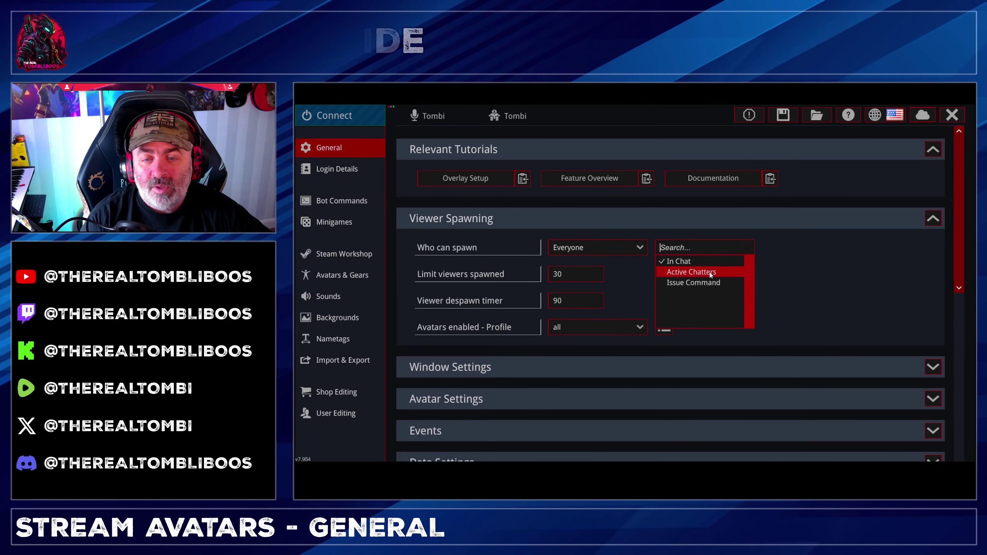
{"action": "left_click", "coordinate": [709, 272]}
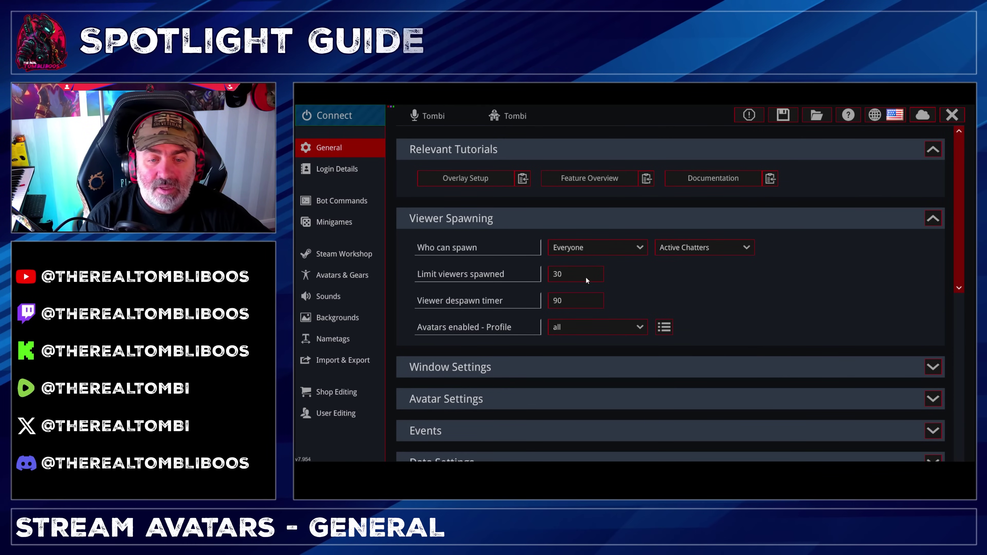
{"action": "left_click", "coordinate": [585, 299]}
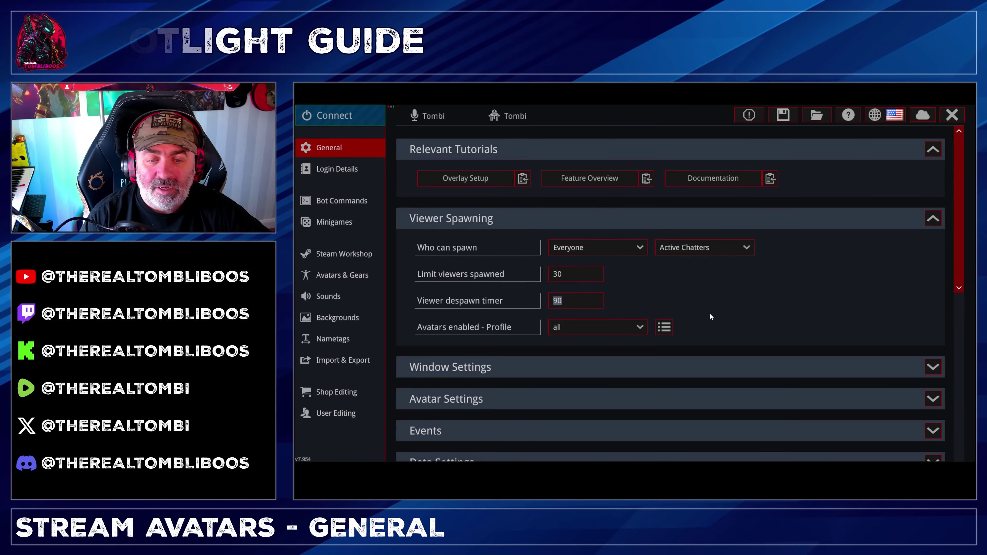
{"action": "left_click", "coordinate": [758, 314]}
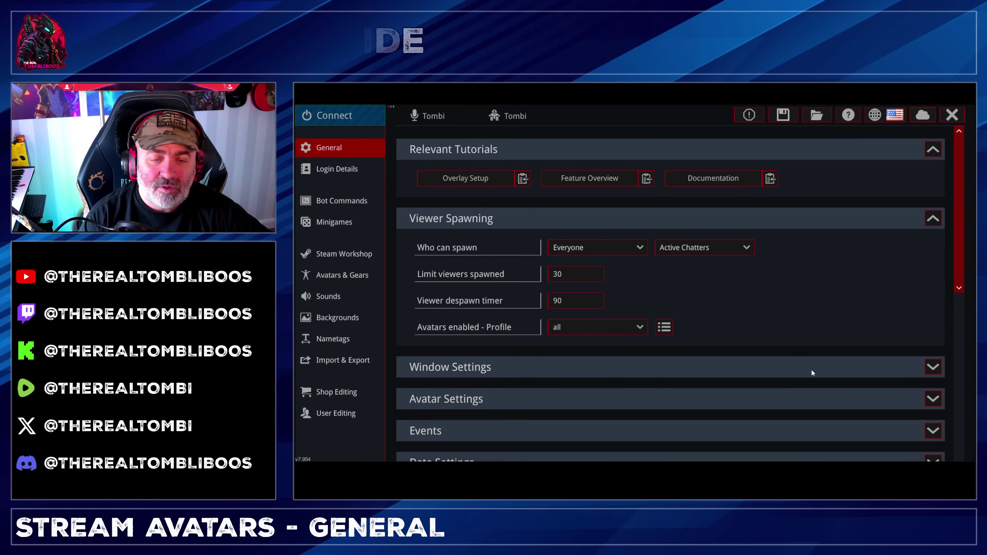
Expand the Window Settings section and look over its monitor, resolution and background options
{"action": "left_click", "coordinate": [932, 367]}
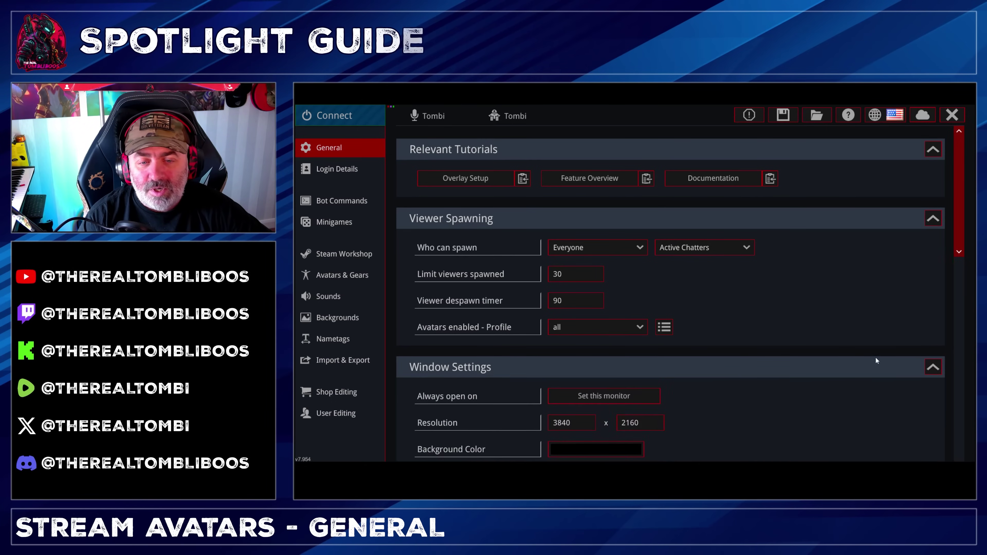
{"action": "scroll", "coordinate": [850, 344], "scroll_direction": "down", "scroll_amount": 3}
{"action": "scroll", "coordinate": [850, 349], "scroll_direction": "down", "scroll_amount": 3}
{"action": "scroll", "coordinate": [777, 322], "scroll_direction": "down", "scroll_amount": 2}
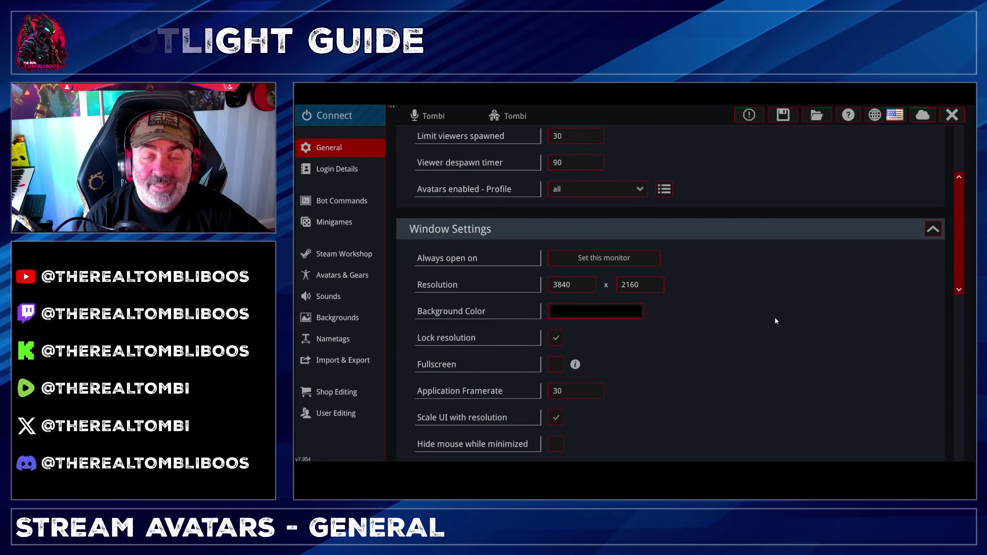
{"action": "scroll", "coordinate": [711, 310], "scroll_direction": "down", "scroll_amount": 2}
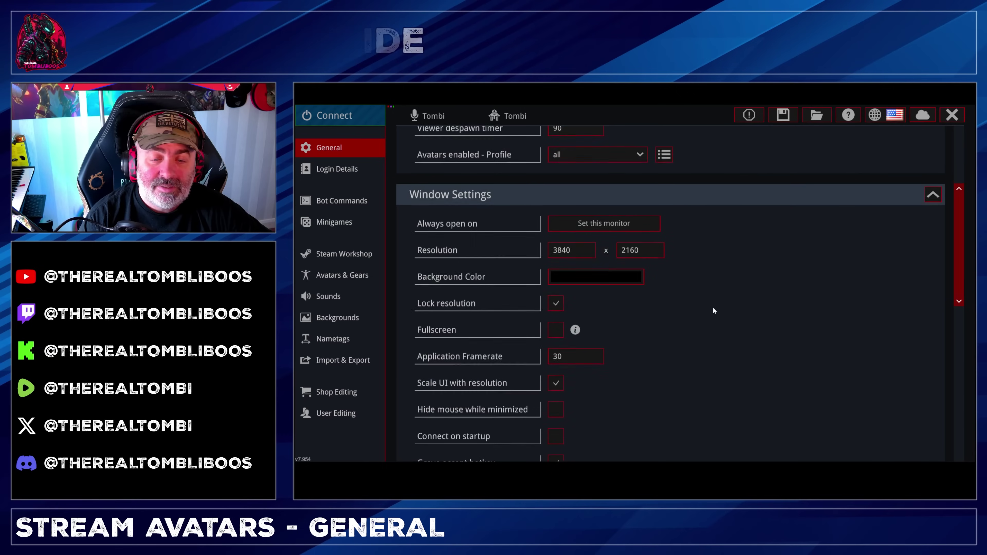
Set the window's background color to bright green, 1EFF00FF
{"action": "left_click", "coordinate": [598, 277]}
{"action": "left_click", "coordinate": [598, 257]}
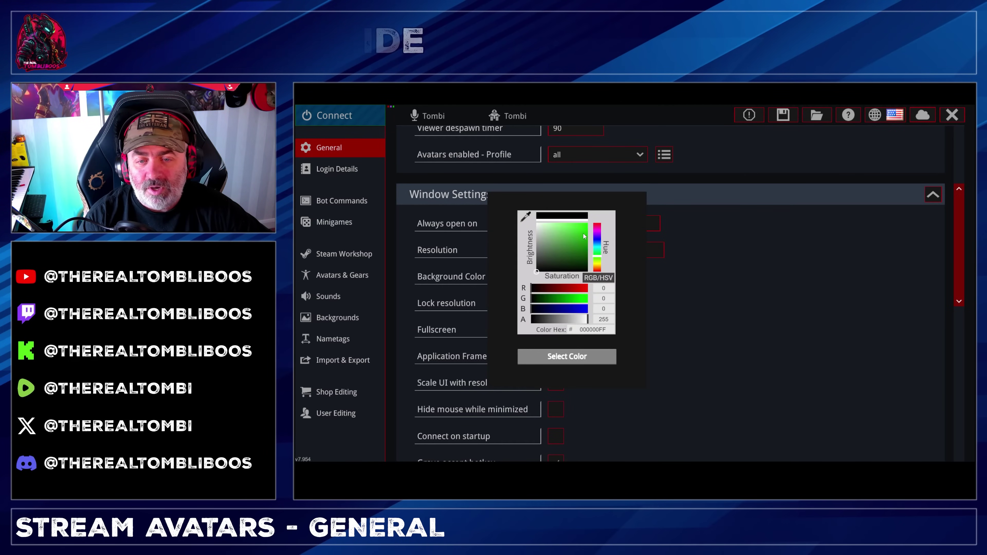
{"action": "left_click", "coordinate": [586, 222]}
{"action": "left_click", "coordinate": [601, 355]}
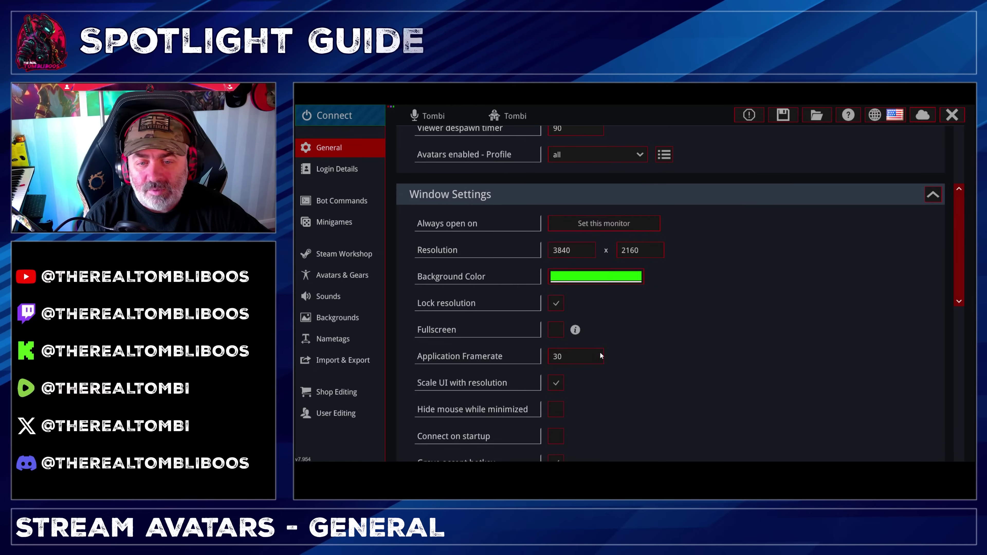
Set the window's background color to black, 000000FF
{"action": "left_click", "coordinate": [609, 279]}
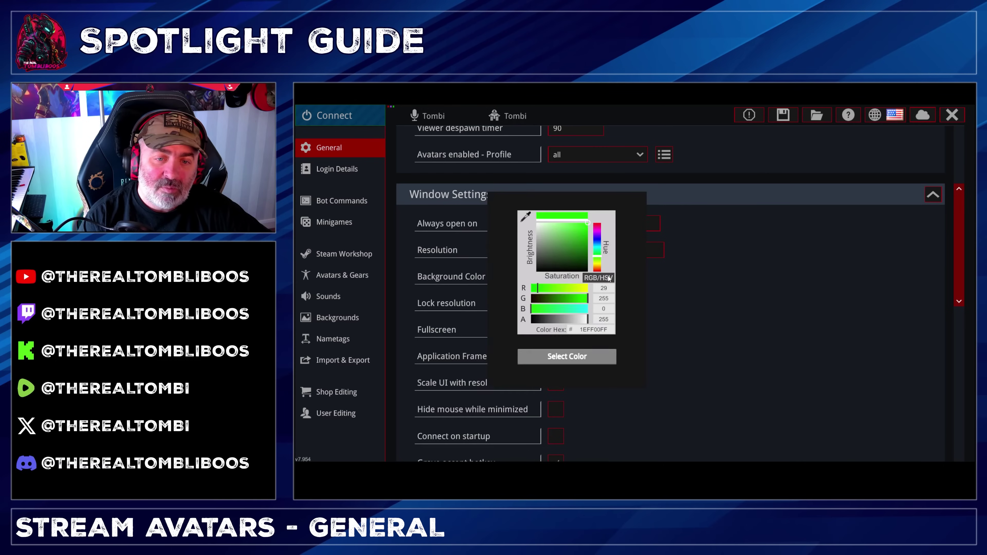
{"action": "left_click_drag", "start_coordinate": [563, 253], "coordinate": [542, 270]}
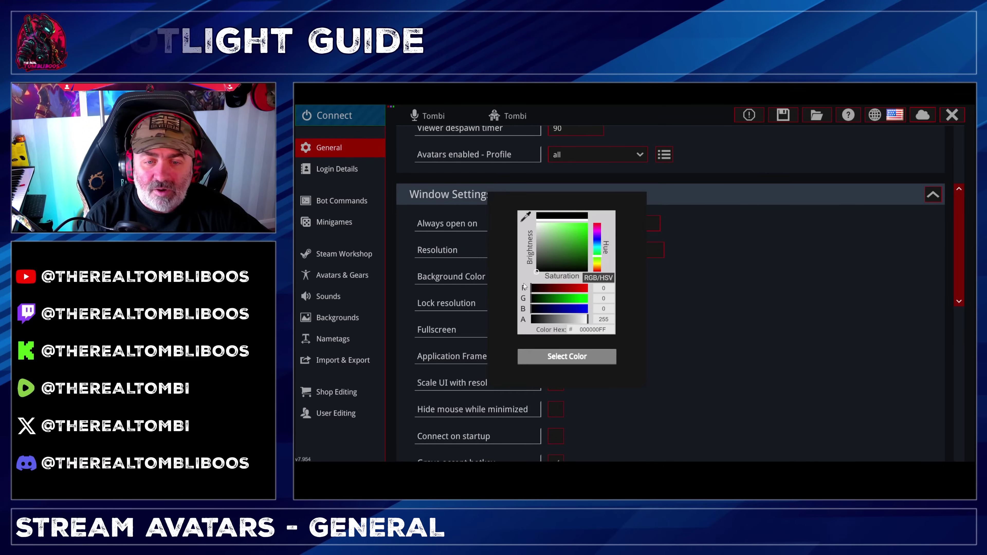
{"action": "left_click", "coordinate": [567, 355]}
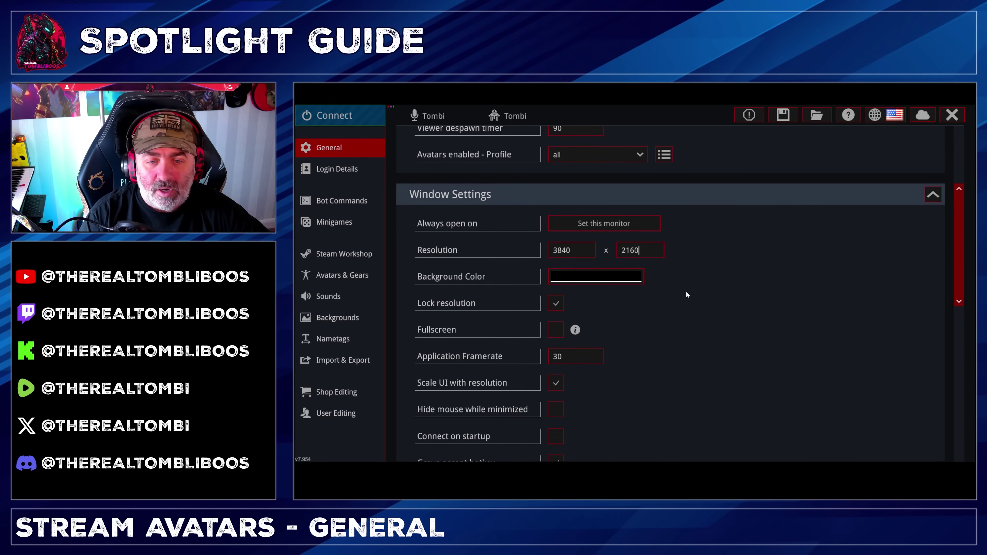
Review the remaining Window Settings, from Lock resolution and Application Framerate to Connect on startup and Grave accent hotkey
{"action": "scroll", "coordinate": [686, 291], "scroll_direction": "down", "scroll_amount": 1}
{"action": "scroll", "coordinate": [684, 313], "scroll_direction": "down", "scroll_amount": 1}
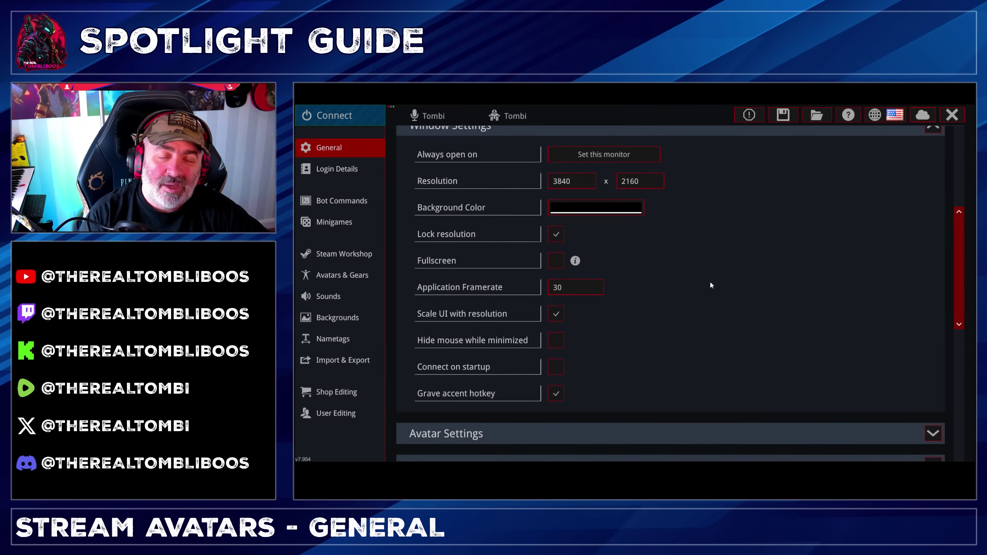
{"action": "scroll", "coordinate": [722, 278], "scroll_direction": "down", "scroll_amount": 1}
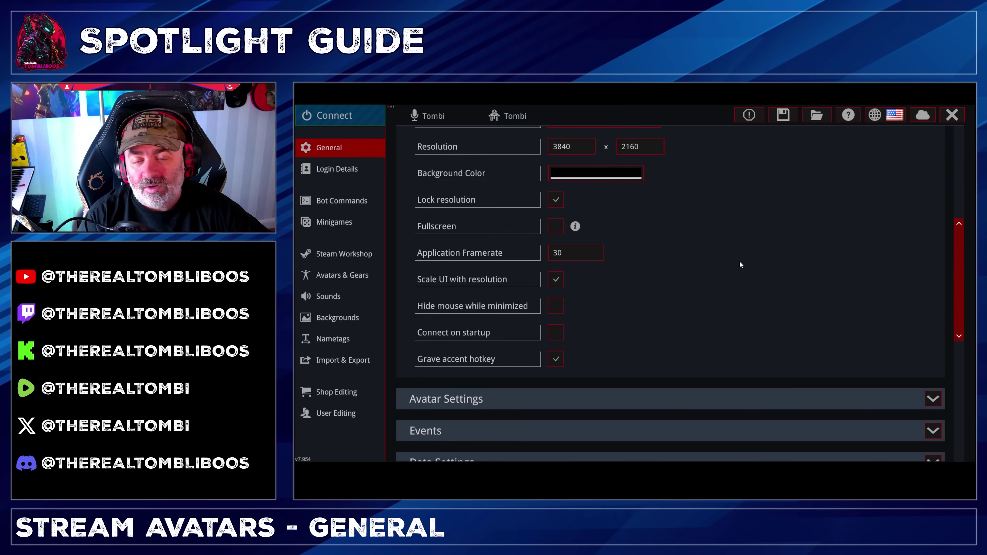
{"action": "scroll", "coordinate": [739, 263], "scroll_direction": "down", "scroll_amount": 1}
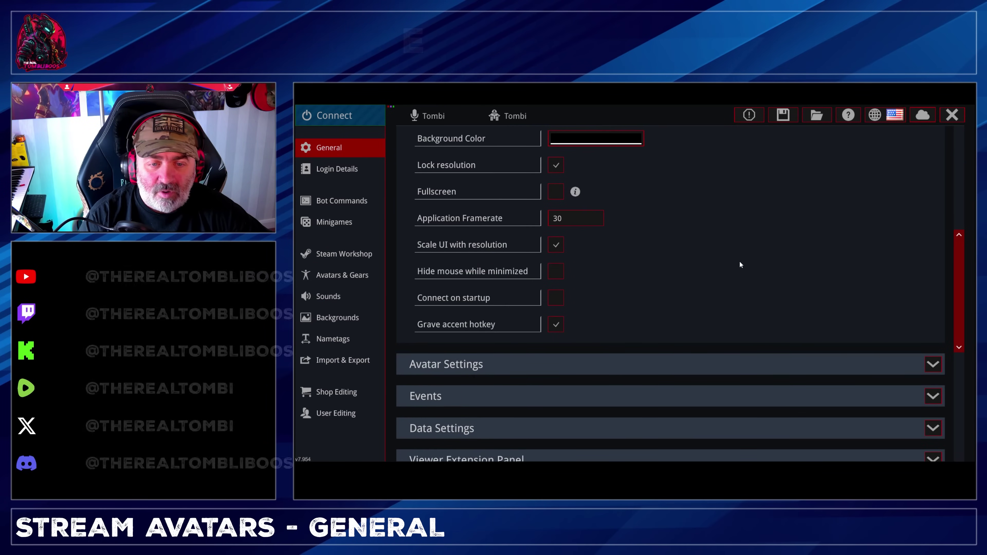
{"action": "scroll", "coordinate": [739, 262], "scroll_direction": "down", "scroll_amount": 1}
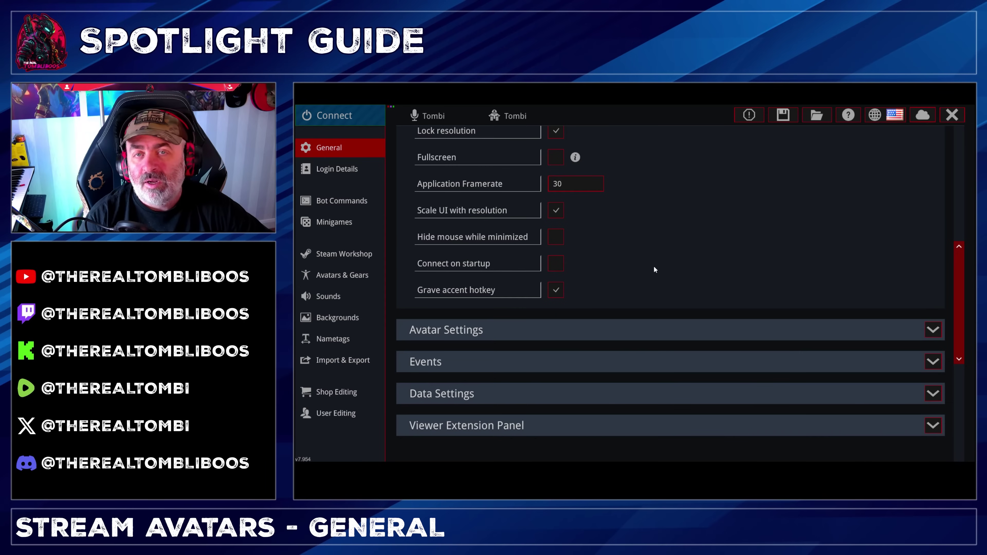
{"action": "scroll", "coordinate": [659, 261], "scroll_direction": "down", "scroll_amount": 1}
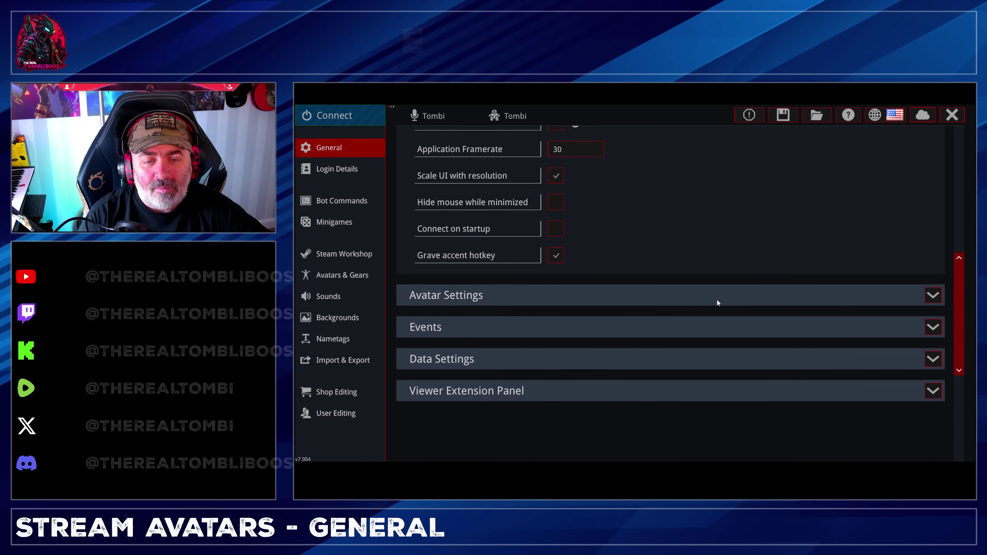
Expand the Avatar Settings section and review its chat bubble, chatting sound, sling and pinned avatar options
{"action": "left_click", "coordinate": [889, 303]}
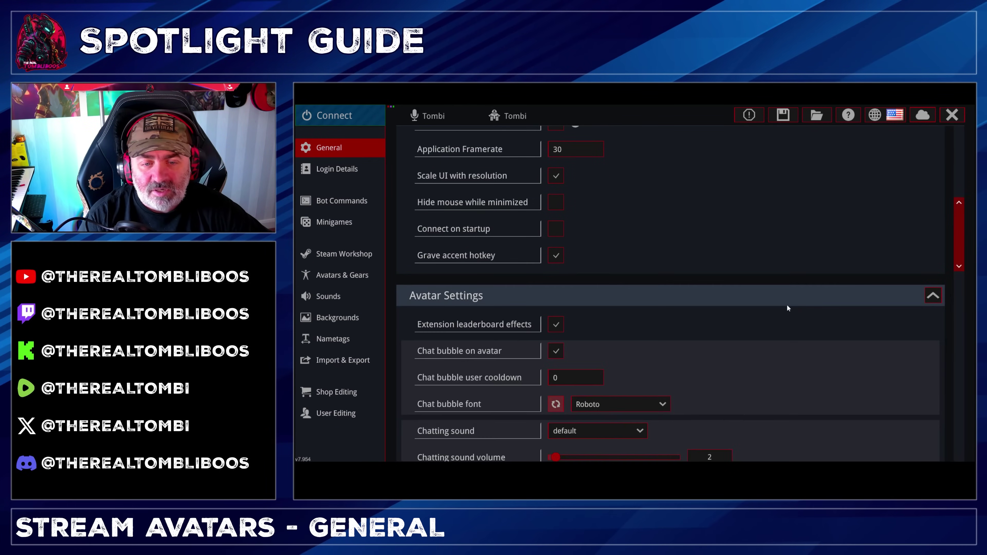
{"action": "scroll", "coordinate": [786, 304], "scroll_direction": "down", "scroll_amount": 2}
{"action": "scroll", "coordinate": [784, 294], "scroll_direction": "down", "scroll_amount": 1}
{"action": "scroll", "coordinate": [621, 234], "scroll_direction": "down", "scroll_amount": 1}
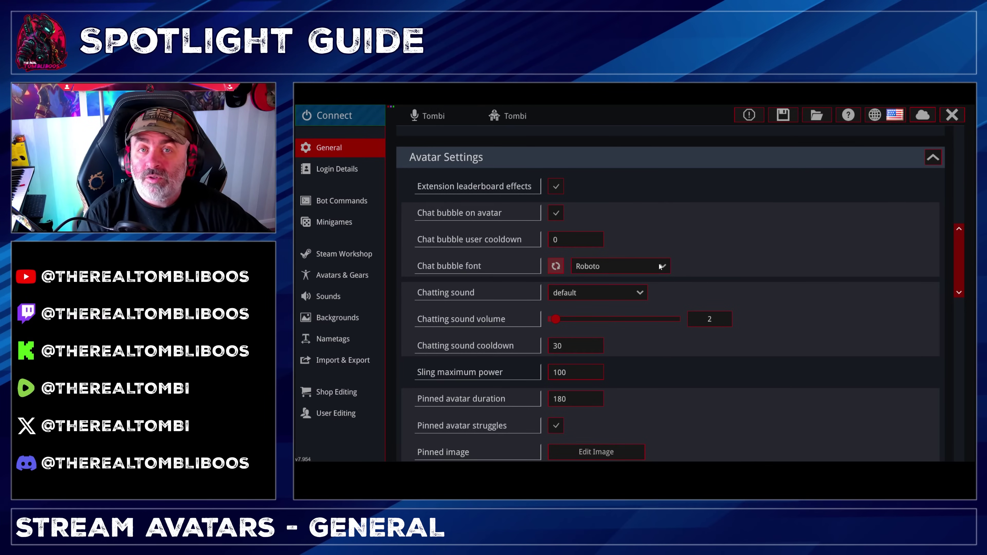
{"action": "scroll", "coordinate": [659, 264], "scroll_direction": "down", "scroll_amount": 1}
{"action": "scroll", "coordinate": [658, 264], "scroll_direction": "down", "scroll_amount": 1}
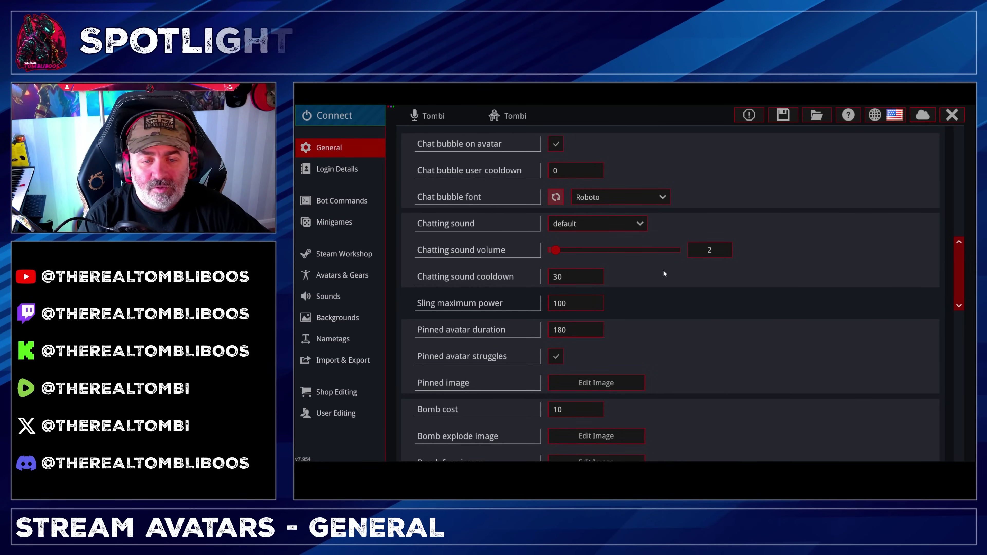
{"action": "scroll", "coordinate": [741, 272], "scroll_direction": "down", "scroll_amount": 2}
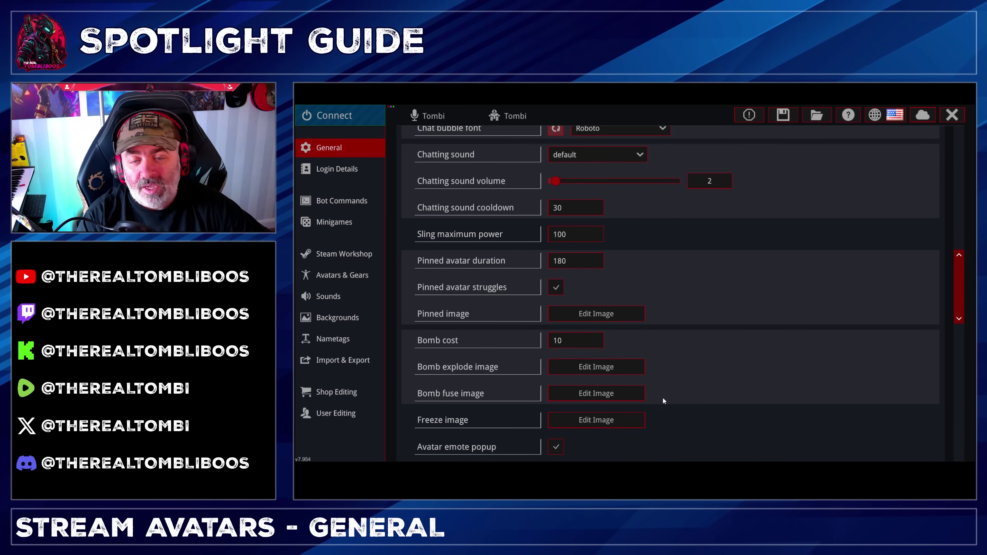
Review the remaining Avatar Settings, from Bomb cost and the fart, attack, hug and dance actions to Force One Free Avatar
{"action": "left_click", "coordinate": [584, 344]}
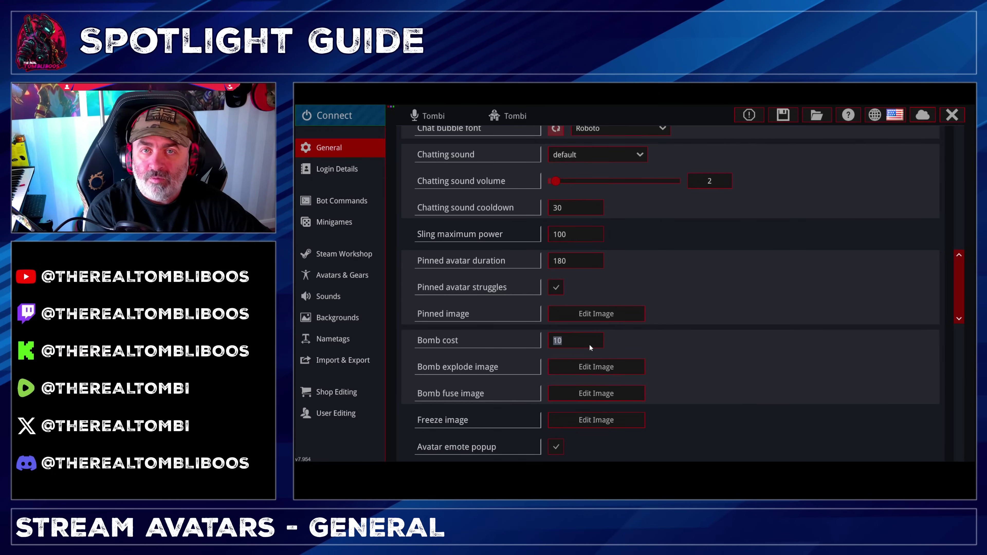
{"action": "scroll", "coordinate": [589, 345], "scroll_direction": "down", "scroll_amount": 3}
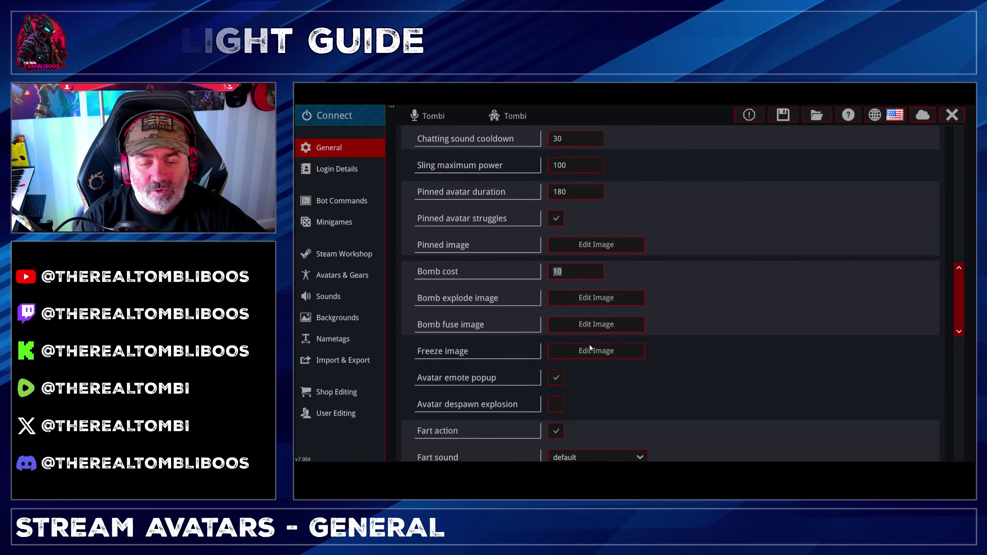
{"action": "scroll", "coordinate": [691, 319], "scroll_direction": "down", "scroll_amount": 5}
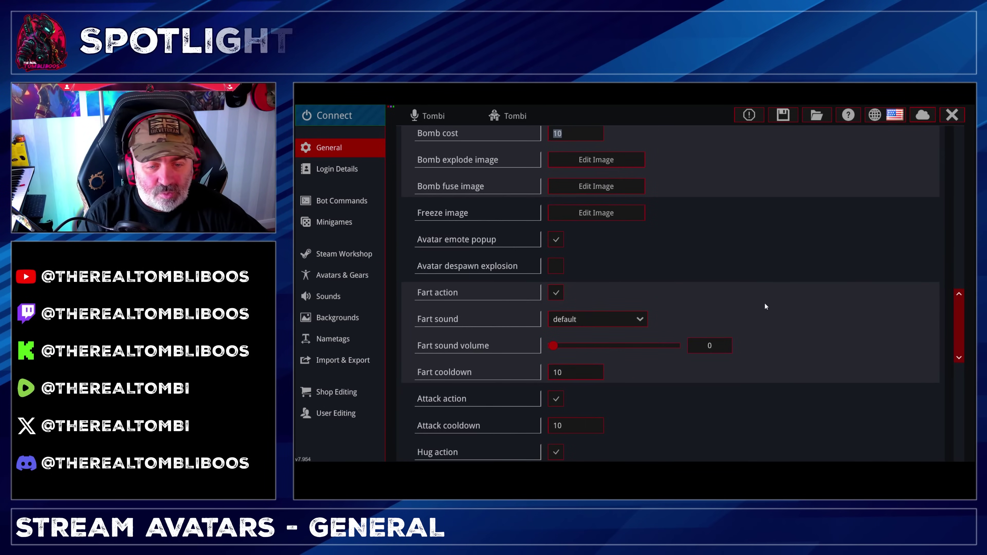
{"action": "scroll", "coordinate": [760, 298], "scroll_direction": "down", "scroll_amount": 1}
{"action": "scroll", "coordinate": [760, 298], "scroll_direction": "down", "scroll_amount": 2}
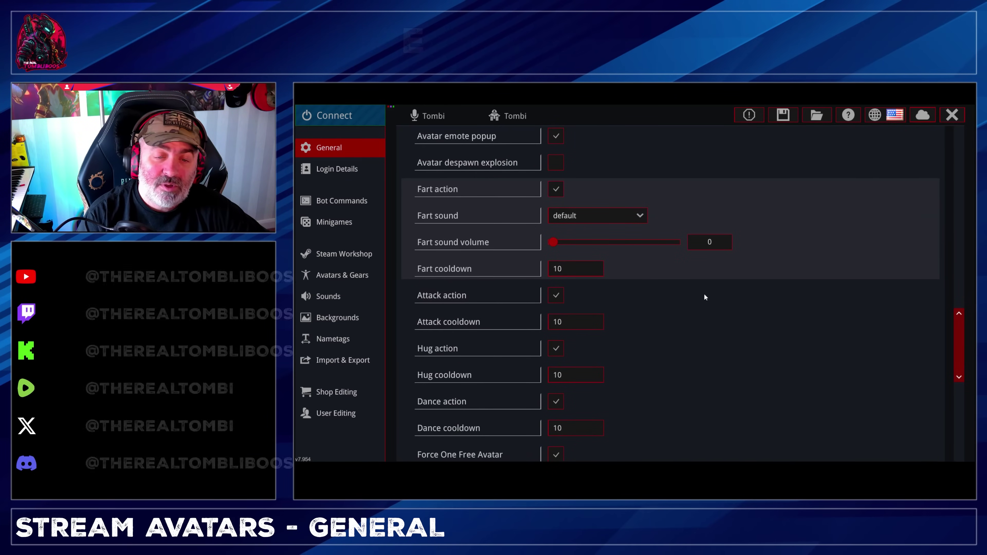
{"action": "scroll", "coordinate": [691, 291], "scroll_direction": "down", "scroll_amount": 2}
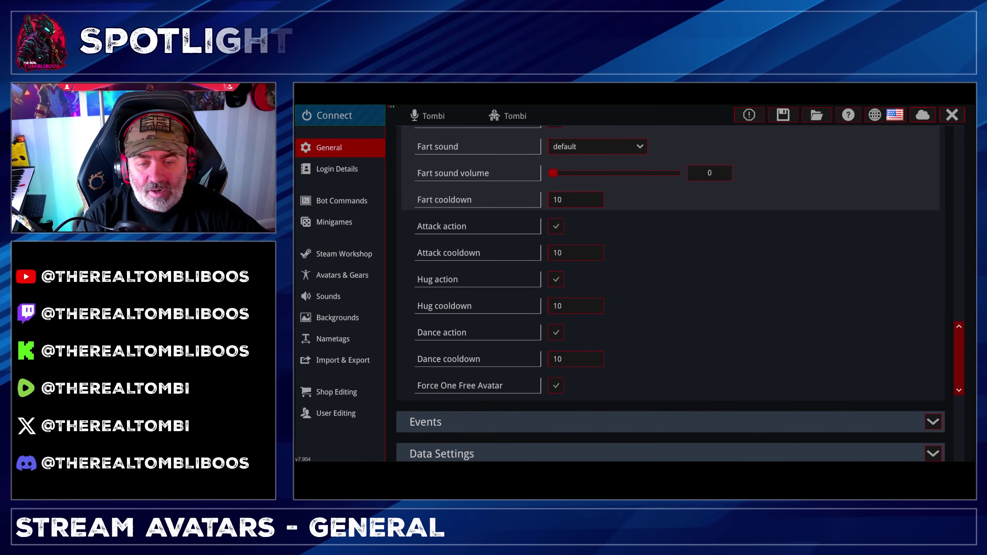
Expand the Events section and review its follow, donation, subscribe and raid messages, commands and sounds
{"action": "left_click", "coordinate": [933, 422]}
{"action": "scroll", "coordinate": [922, 402], "scroll_direction": "down", "scroll_amount": 5}
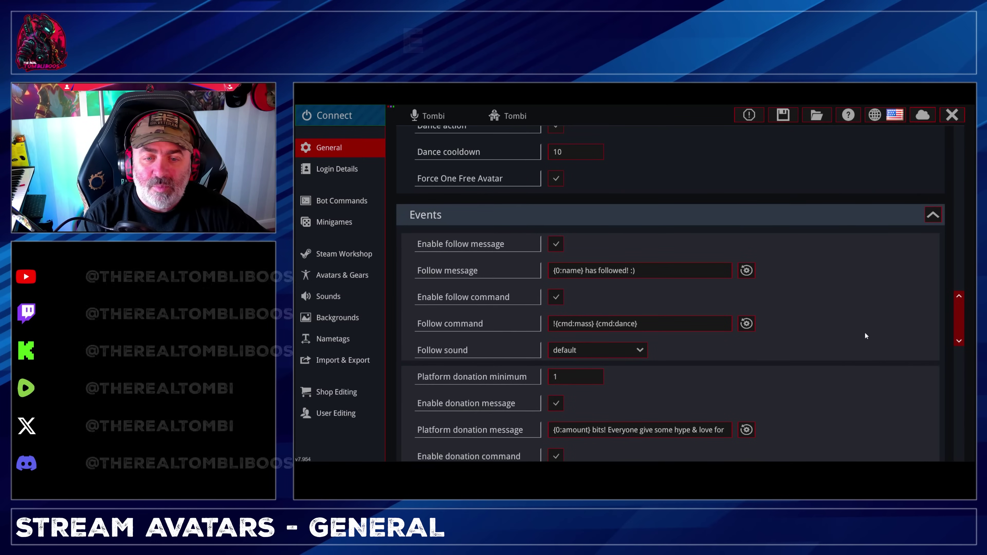
{"action": "scroll", "coordinate": [854, 325], "scroll_direction": "down", "scroll_amount": 1}
{"action": "scroll", "coordinate": [853, 325], "scroll_direction": "down", "scroll_amount": 4}
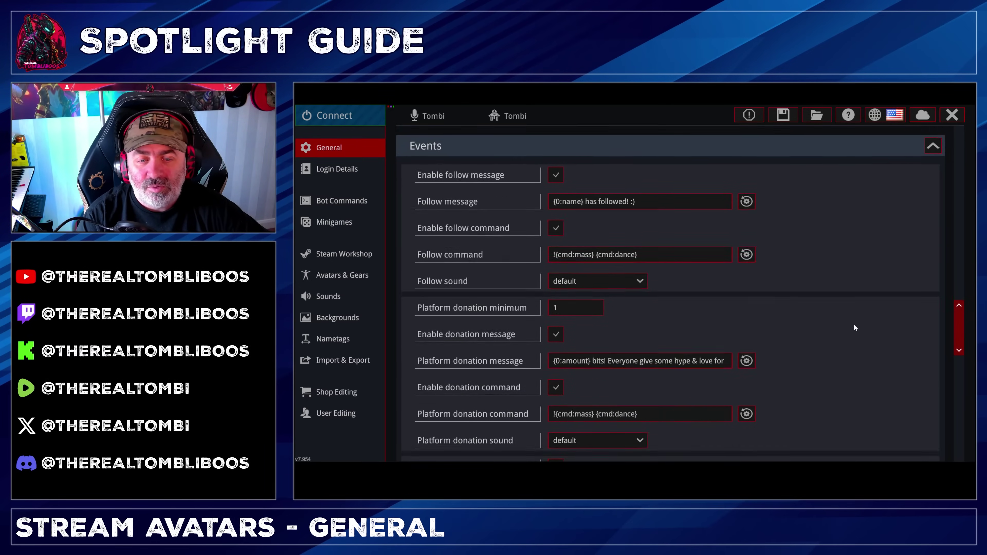
{"action": "scroll", "coordinate": [853, 325], "scroll_direction": "down", "scroll_amount": 6}
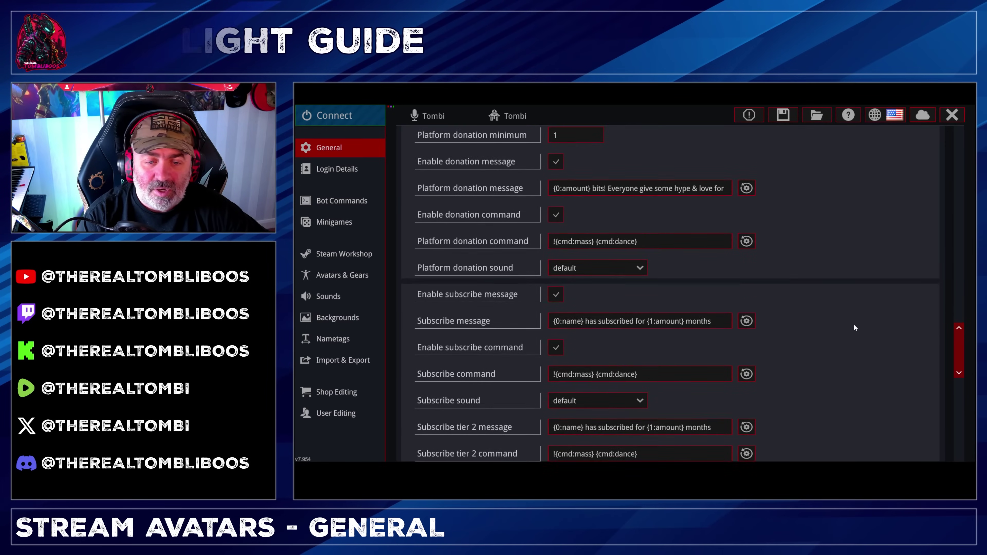
{"action": "scroll", "coordinate": [854, 325], "scroll_direction": "down", "scroll_amount": 7}
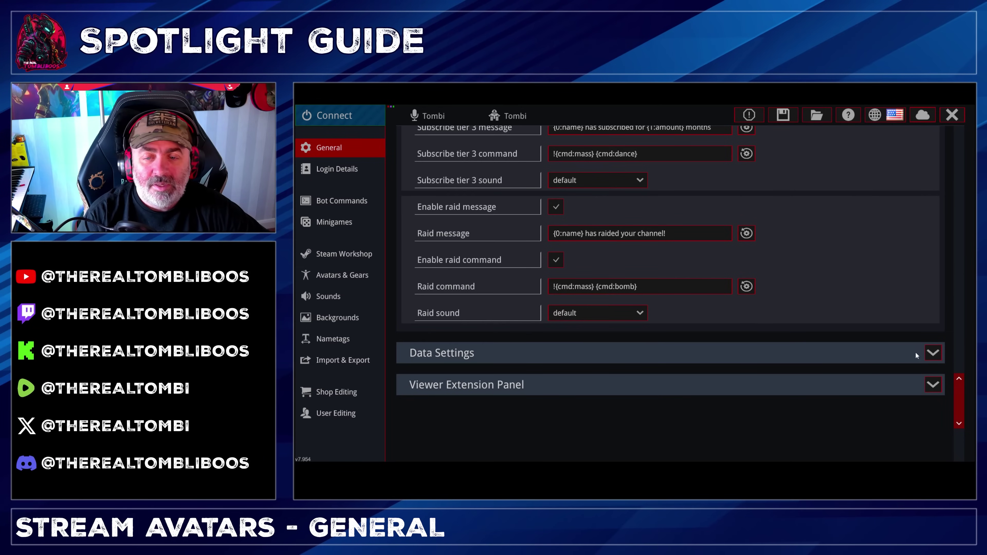
Expand the Data Settings section and review its options from Cloud saving and backups to Import Data and Factory reset
{"action": "left_click", "coordinate": [932, 352]}
{"action": "scroll", "coordinate": [899, 357], "scroll_direction": "down", "scroll_amount": 2}
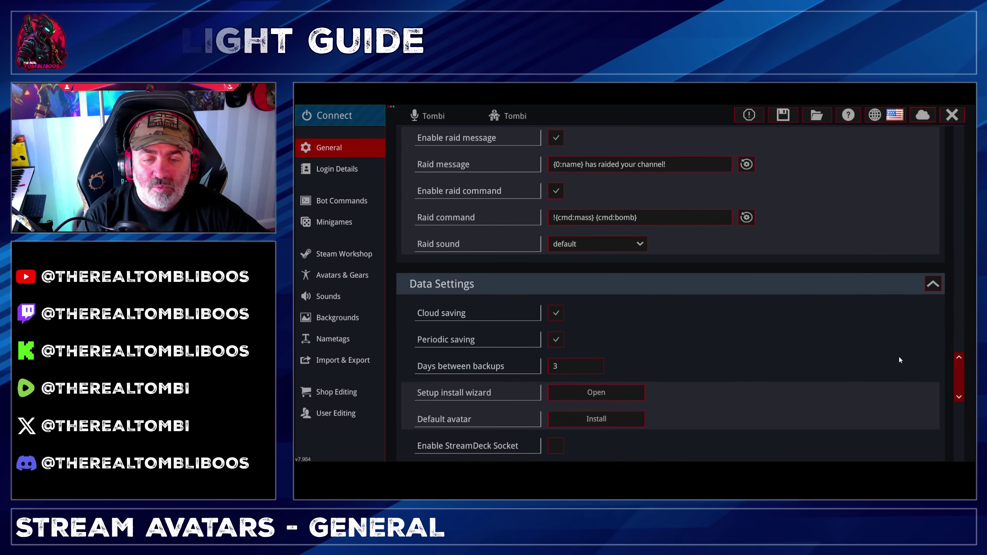
{"action": "scroll", "coordinate": [831, 343], "scroll_direction": "down", "scroll_amount": 1}
{"action": "scroll", "coordinate": [831, 343], "scroll_direction": "down", "scroll_amount": 1}
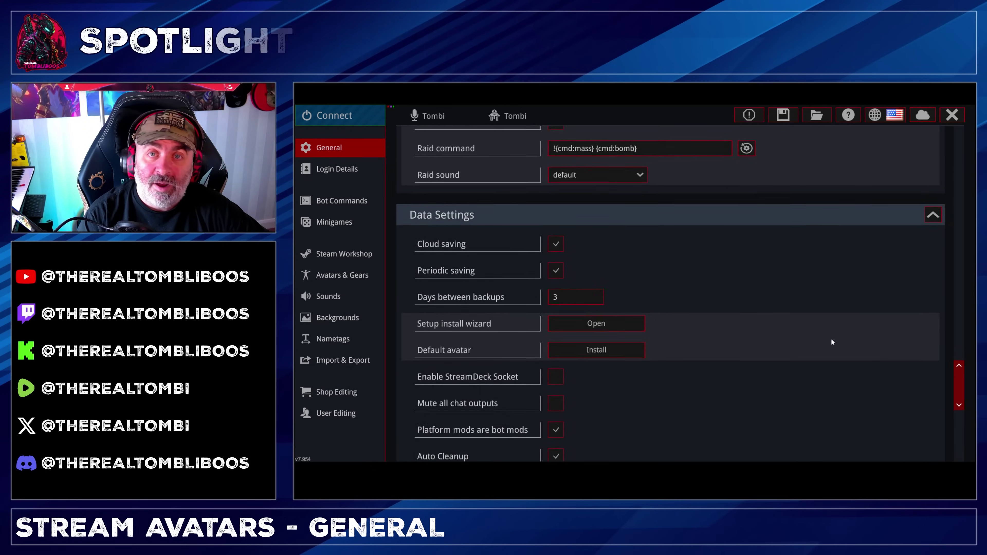
{"action": "scroll", "coordinate": [831, 342], "scroll_direction": "down", "scroll_amount": 1}
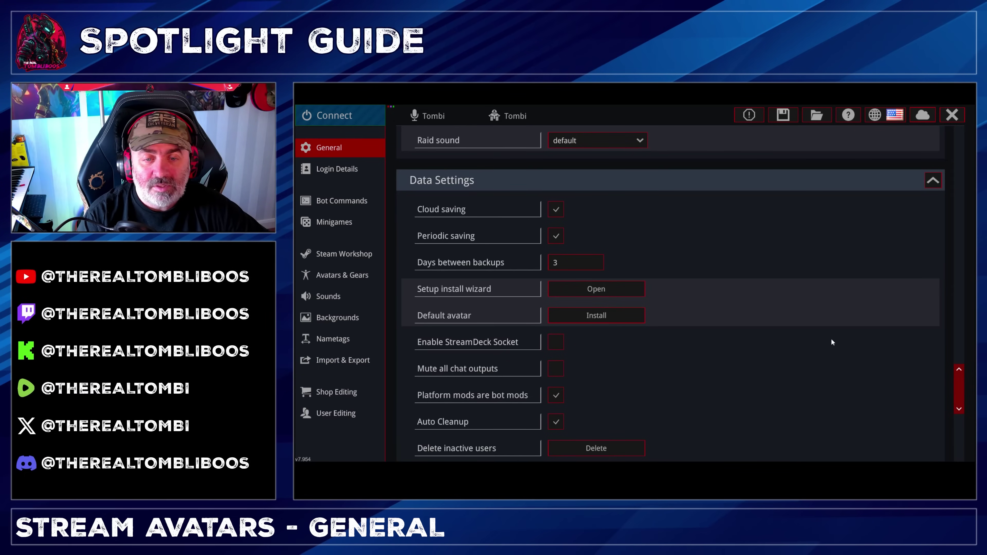
{"action": "scroll", "coordinate": [831, 342], "scroll_direction": "down", "scroll_amount": 5}
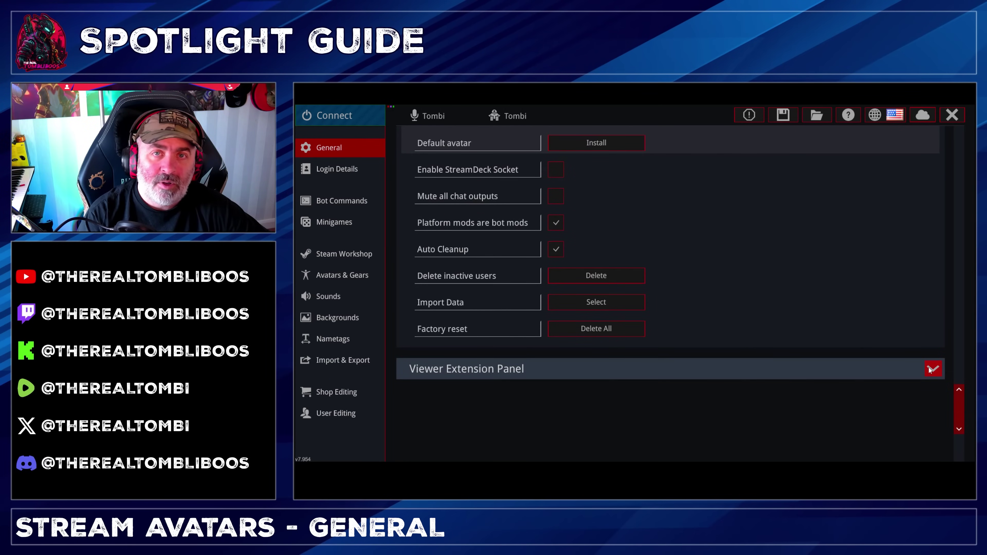
Expand the Viewer Extension Panel section and review its login, extension link, announcement, gradient and message options
{"action": "left_click", "coordinate": [932, 368]}
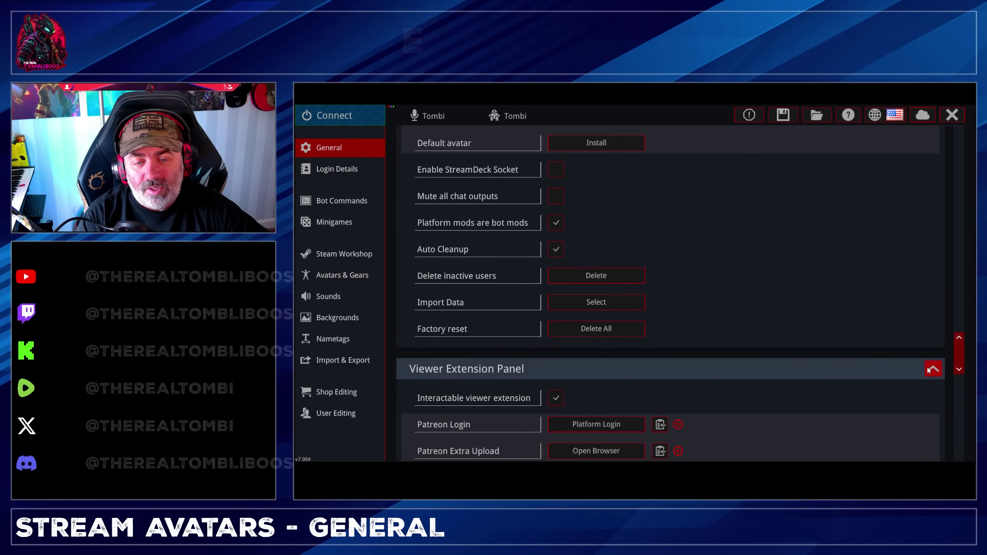
{"action": "scroll", "coordinate": [876, 354], "scroll_direction": "down", "scroll_amount": 2}
{"action": "scroll", "coordinate": [870, 348], "scroll_direction": "down", "scroll_amount": 4}
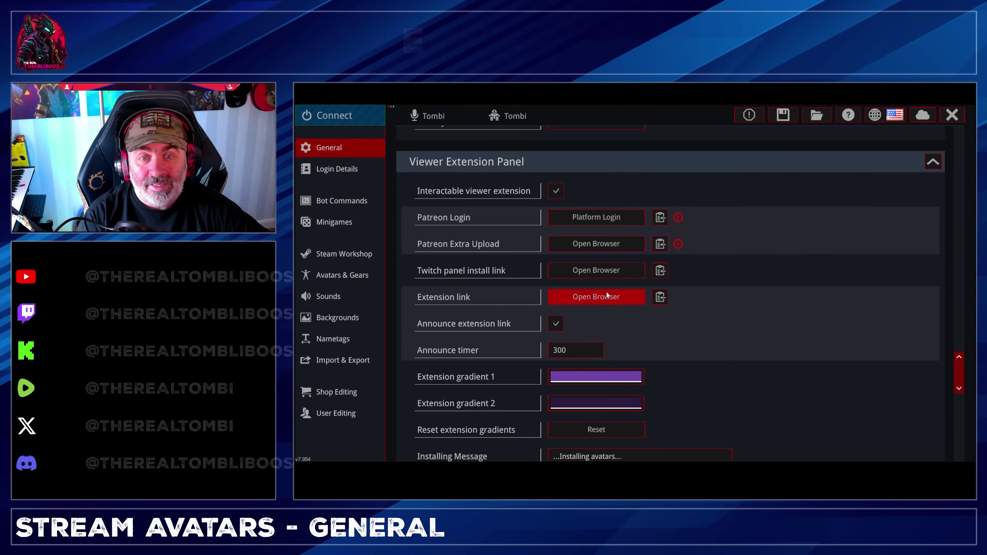
{"action": "scroll", "coordinate": [670, 334], "scroll_direction": "down", "scroll_amount": 1}
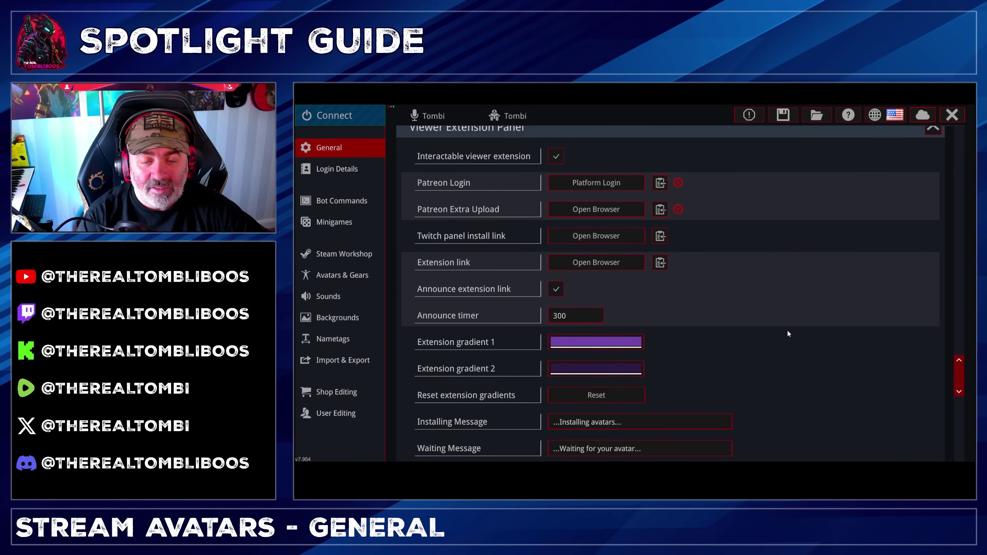
{"action": "scroll", "coordinate": [788, 329], "scroll_direction": "down", "scroll_amount": 4}
{"action": "scroll", "coordinate": [848, 311], "scroll_direction": "down", "scroll_amount": 12}
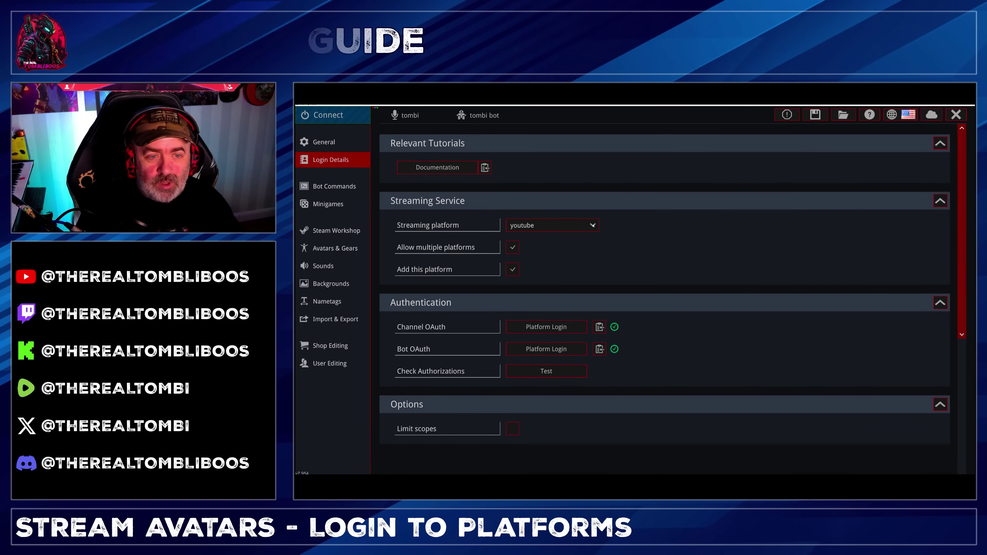
Look through the supported streaming platforms in Login Details and select twitch.tv to check its authentication options
{"action": "left_click", "coordinate": [531, 225]}
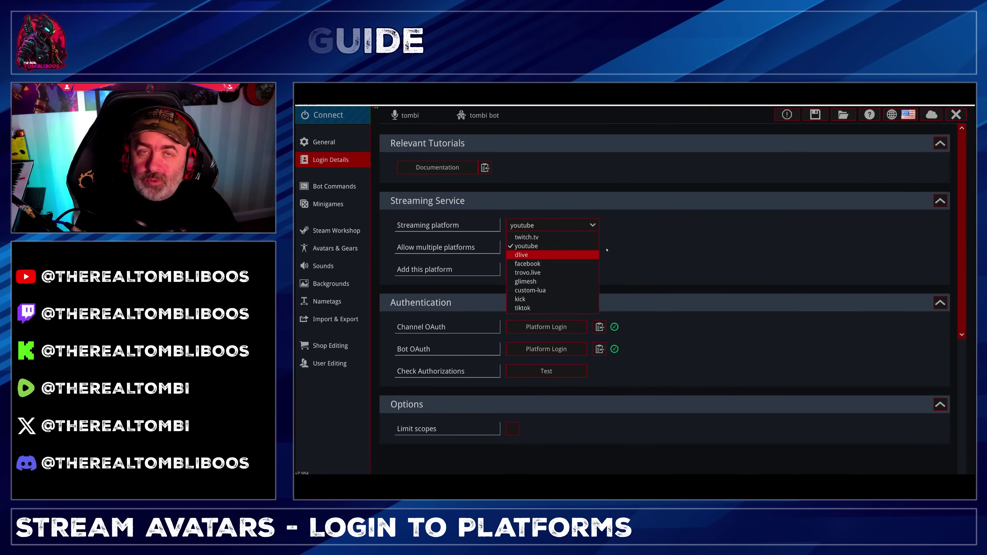
{"action": "left_click", "coordinate": [632, 239]}
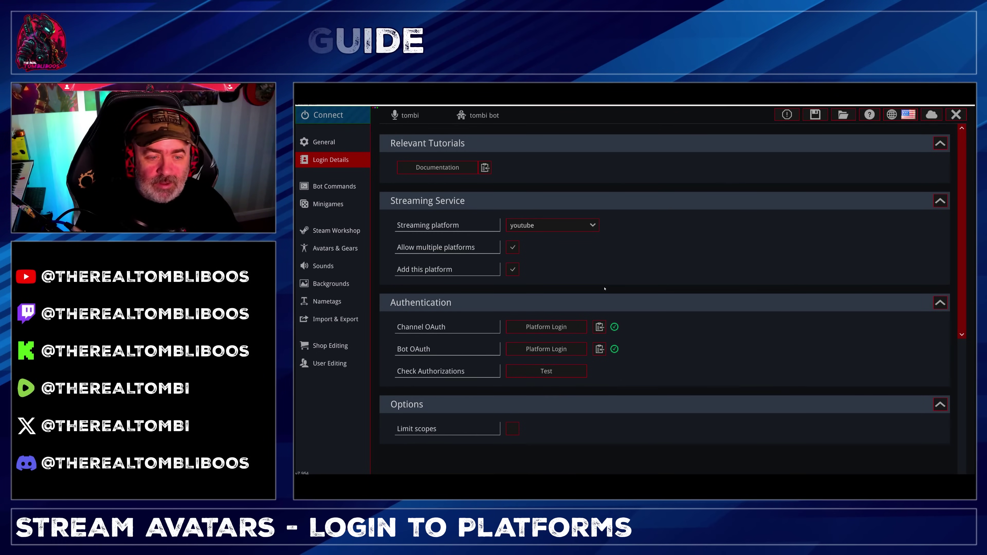
{"action": "left_click", "coordinate": [592, 226]}
{"action": "left_click", "coordinate": [546, 237]}
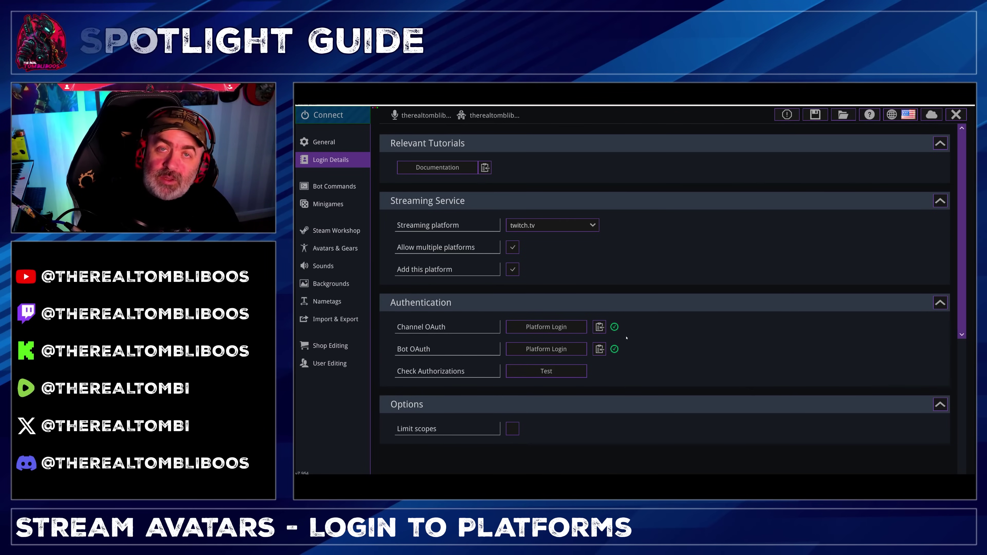
Switch the streaming platform to kick to check its authentication options, and set it back to twitch.tv
{"action": "left_click", "coordinate": [590, 224]}
{"action": "left_click", "coordinate": [535, 299]}
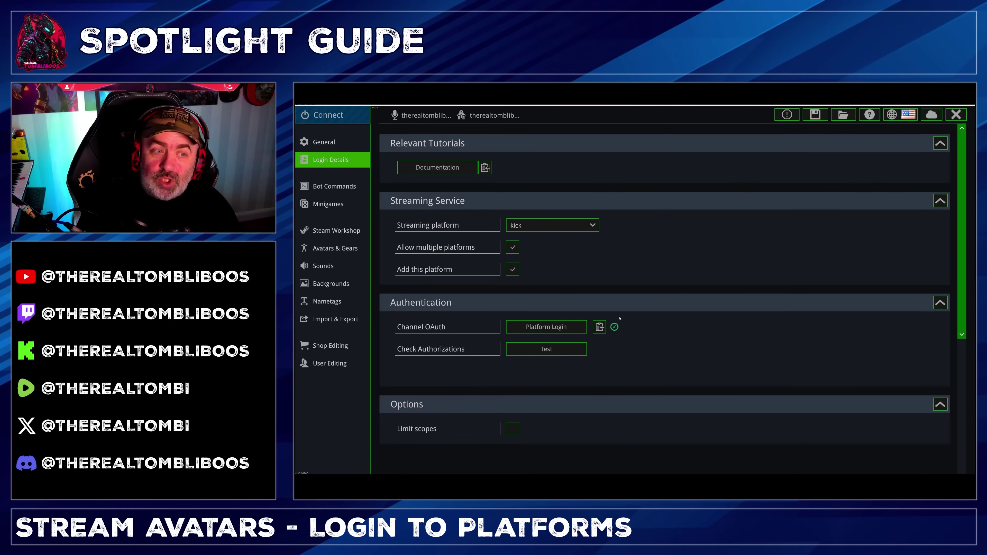
{"action": "left_click", "coordinate": [591, 225]}
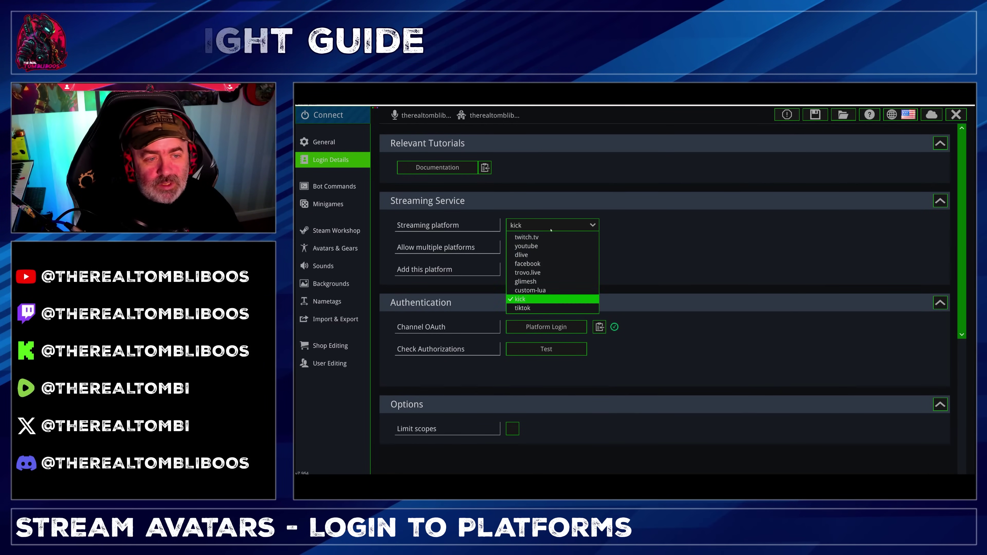
{"action": "left_click", "coordinate": [530, 236]}
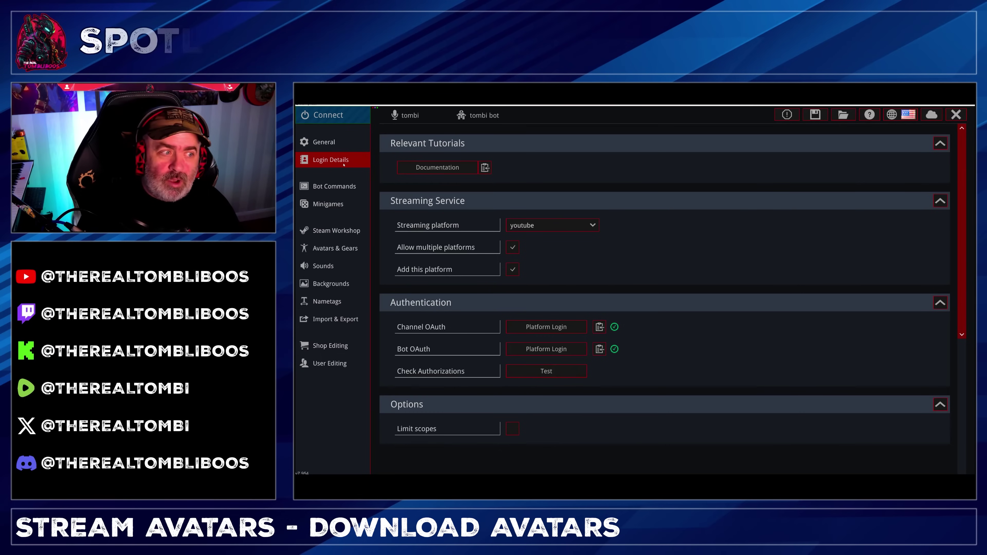
Open the Steam Workshop browse page and search it for Marvel
{"action": "left_click", "coordinate": [345, 230]}
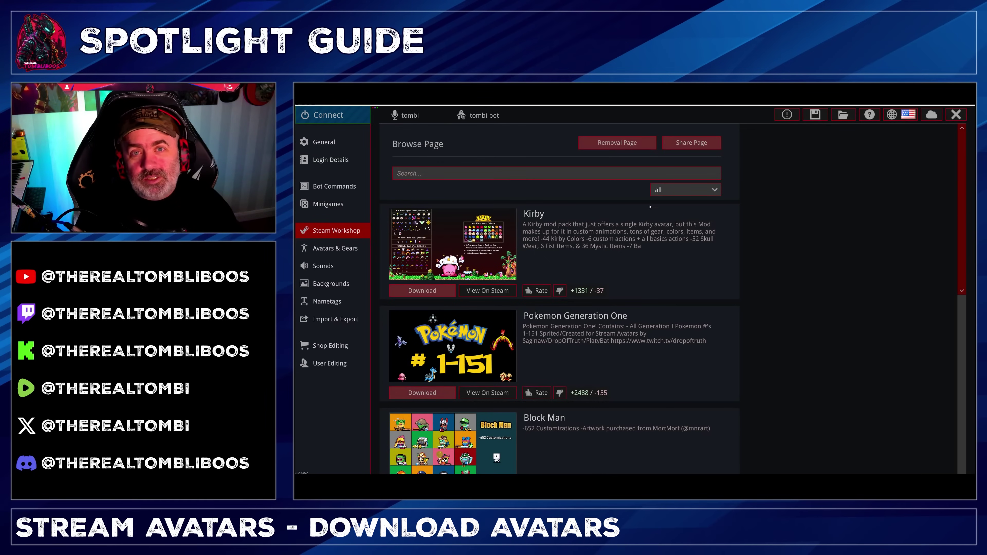
{"action": "left_click", "coordinate": [495, 173]}
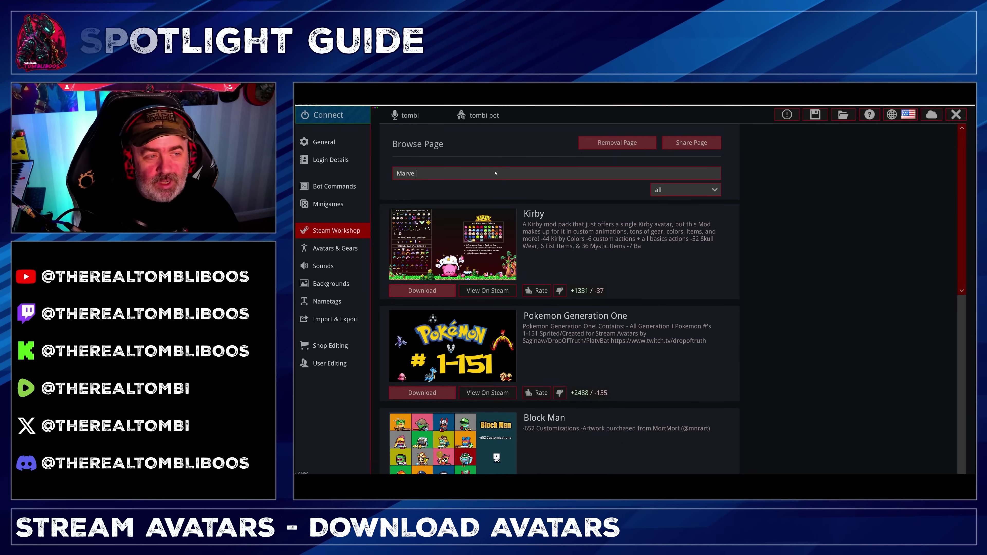
{"action": "key", "text": "Return"}
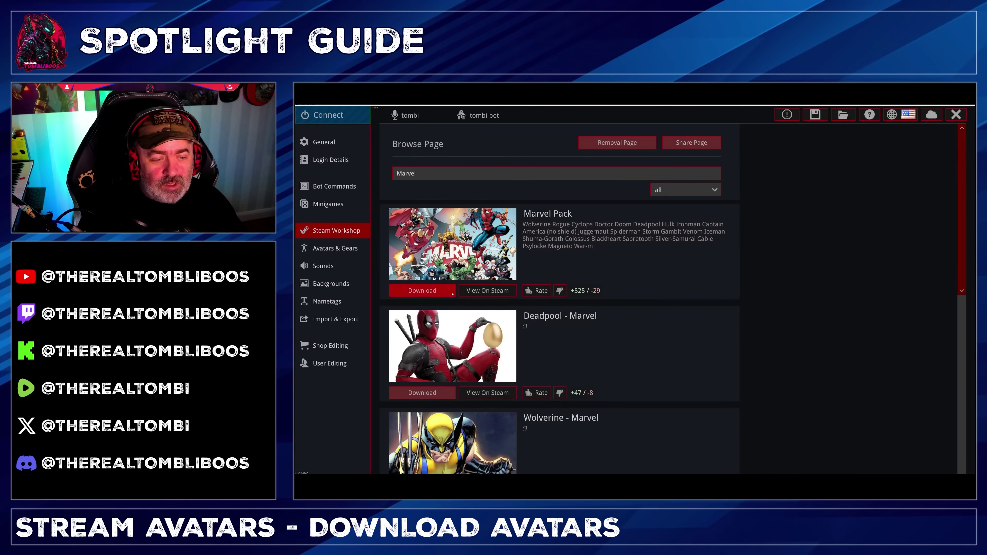
Download the Rogue - Marvel avatar from the workshop results and import it
{"action": "scroll", "coordinate": [452, 294], "scroll_direction": "down", "scroll_amount": 5}
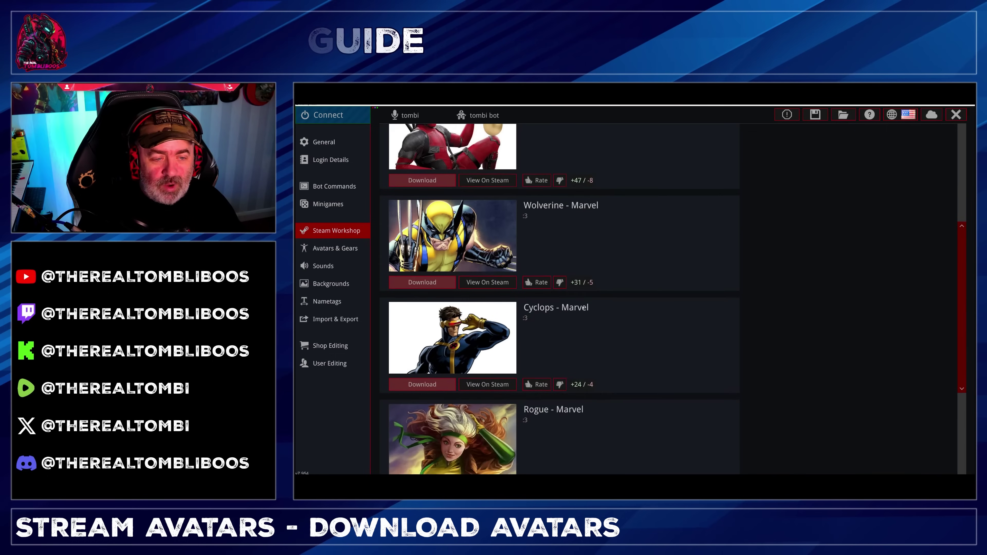
{"action": "scroll", "coordinate": [582, 308], "scroll_direction": "down", "scroll_amount": 3}
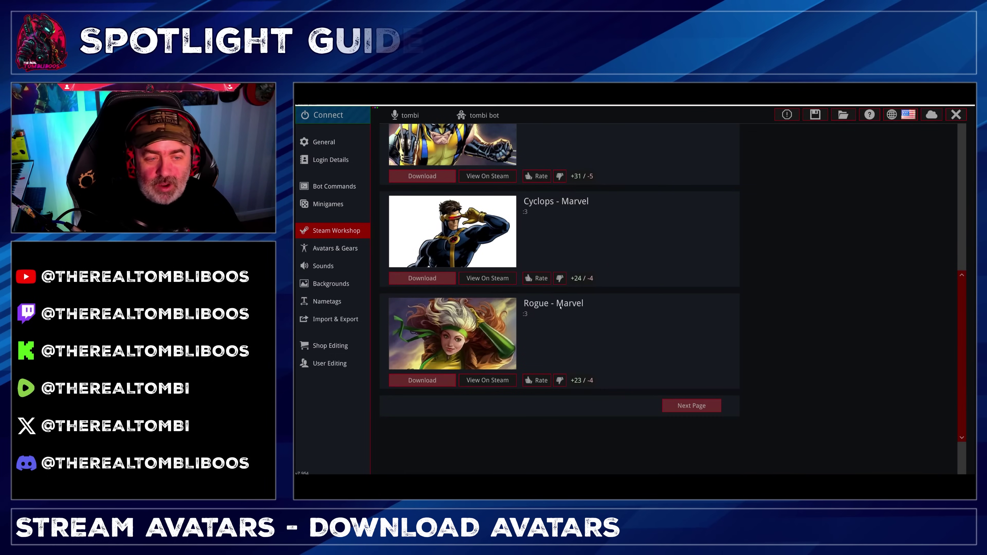
{"action": "left_click", "coordinate": [430, 382]}
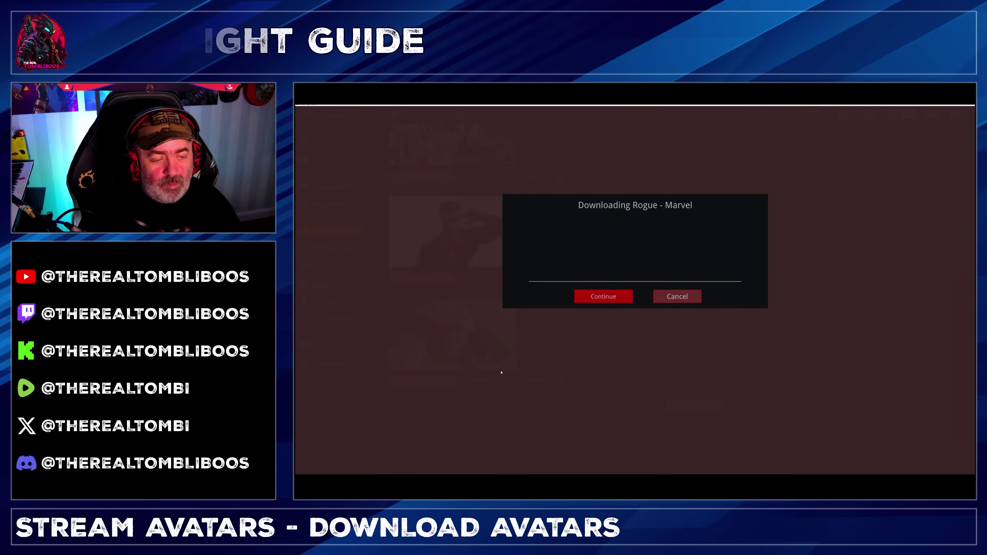
{"action": "left_click", "coordinate": [604, 297]}
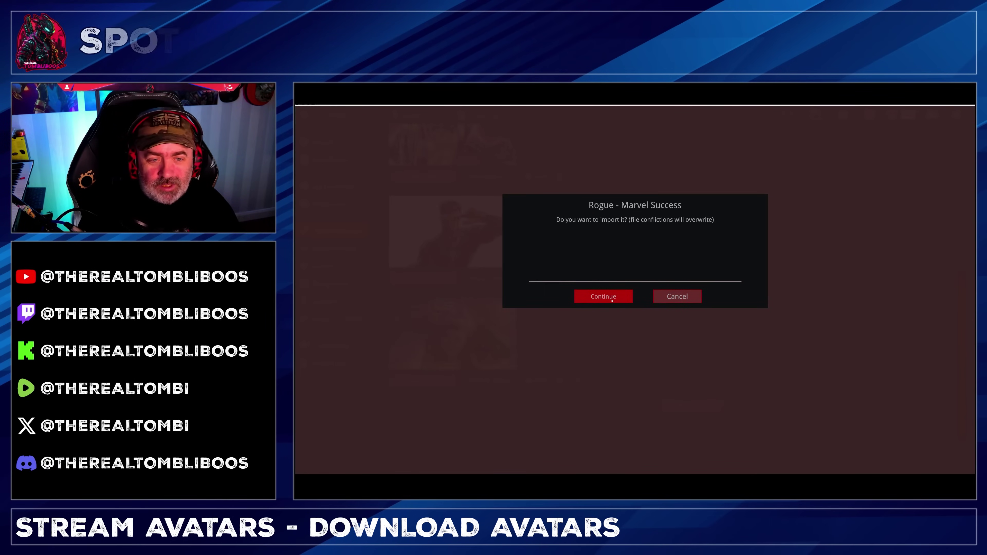
{"action": "left_click", "coordinate": [612, 300]}
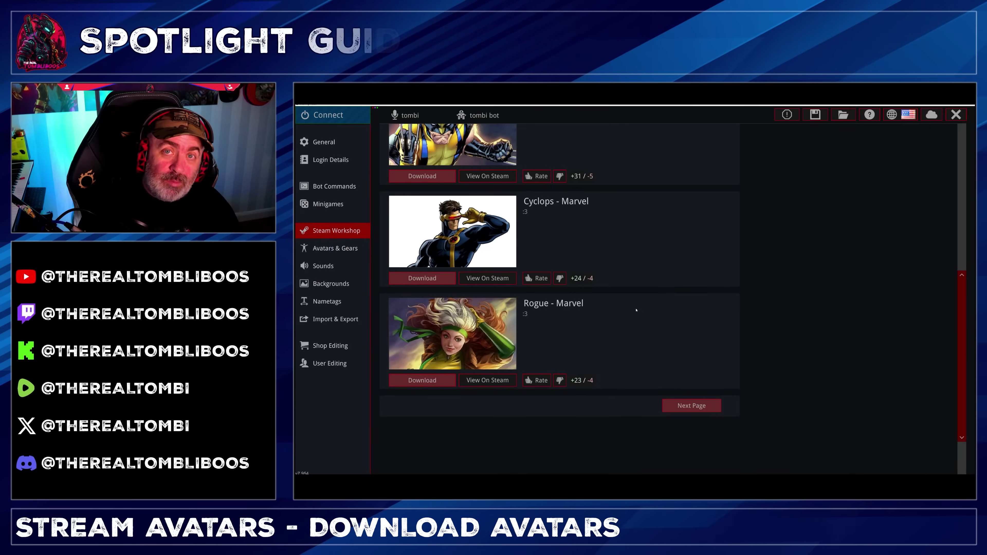
Search the Steam Workshop for DC and for Turtle, and clear the search text
{"action": "scroll", "coordinate": [629, 308], "scroll_direction": "up", "scroll_amount": 3}
{"action": "scroll", "coordinate": [590, 301], "scroll_direction": "up", "scroll_amount": 5}
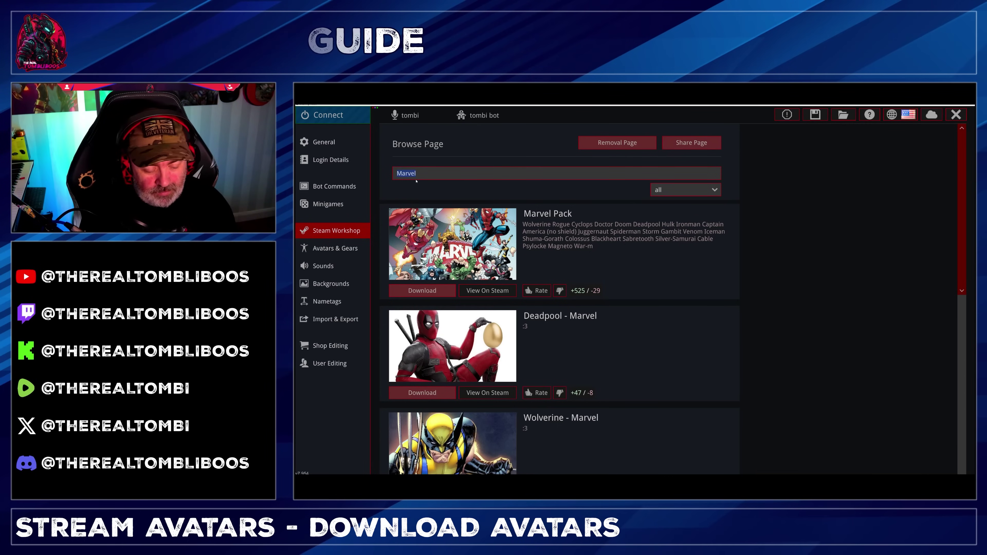
{"action": "key", "text": "ctrl+a"}
{"action": "type", "text": "DC"}
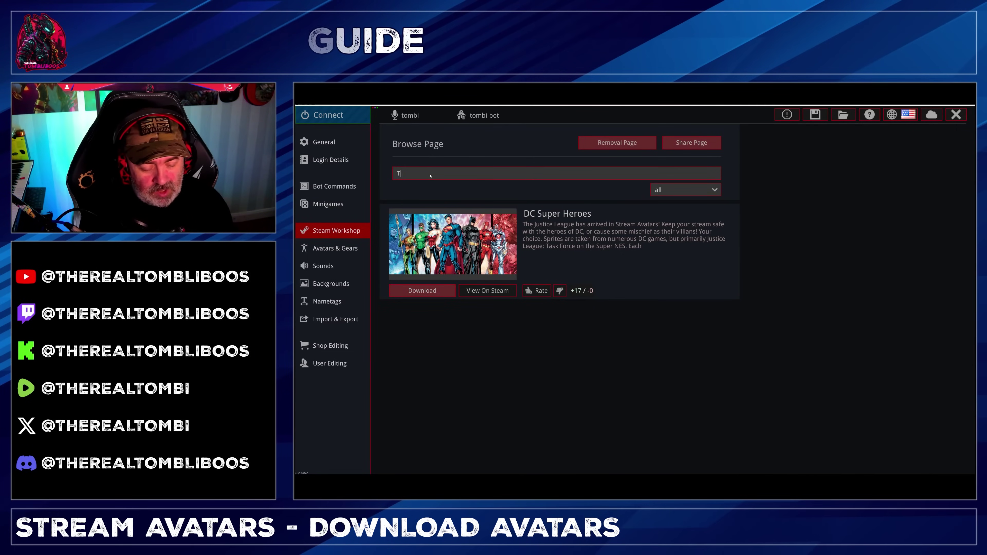
{"action": "type", "text": "Turtle"}
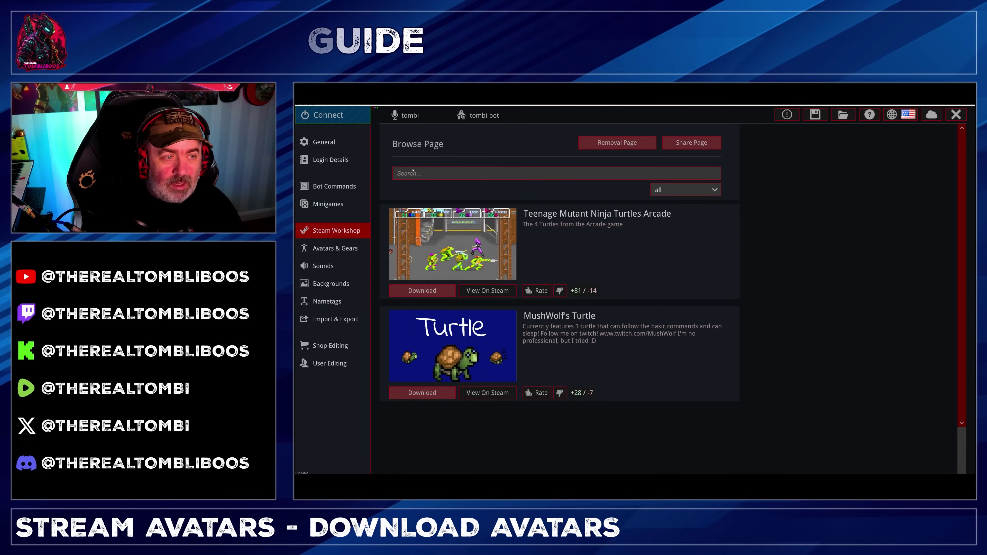
{"action": "key", "text": "BackSpace"}
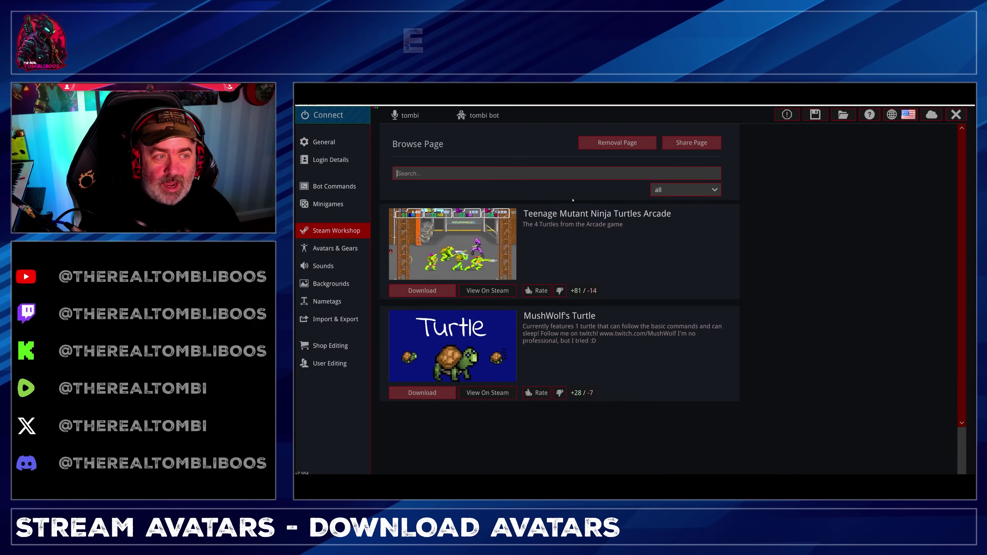
Filter the workshop items by boss, by avatar and by background in turn to compare what each category offers
{"action": "left_click", "coordinate": [714, 191]}
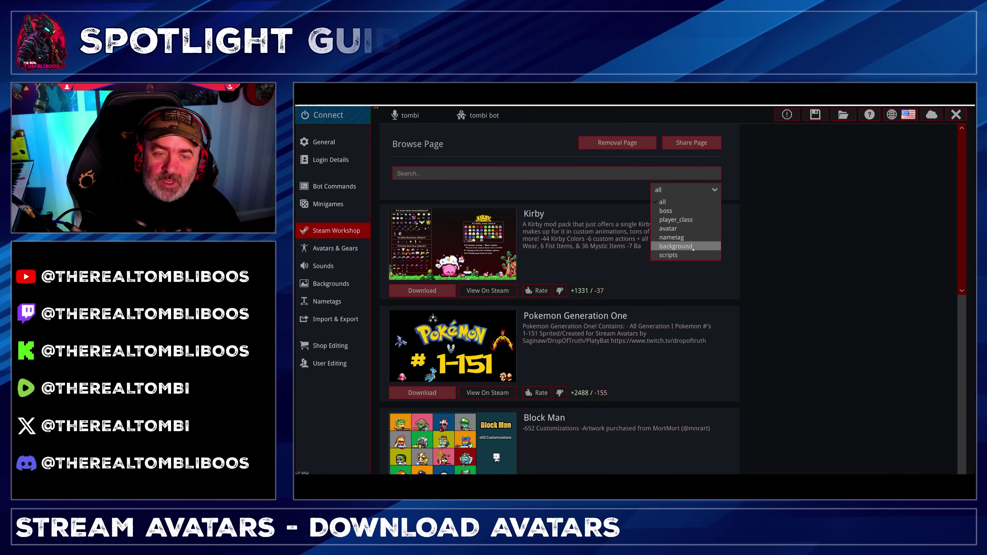
{"action": "left_click", "coordinate": [683, 210]}
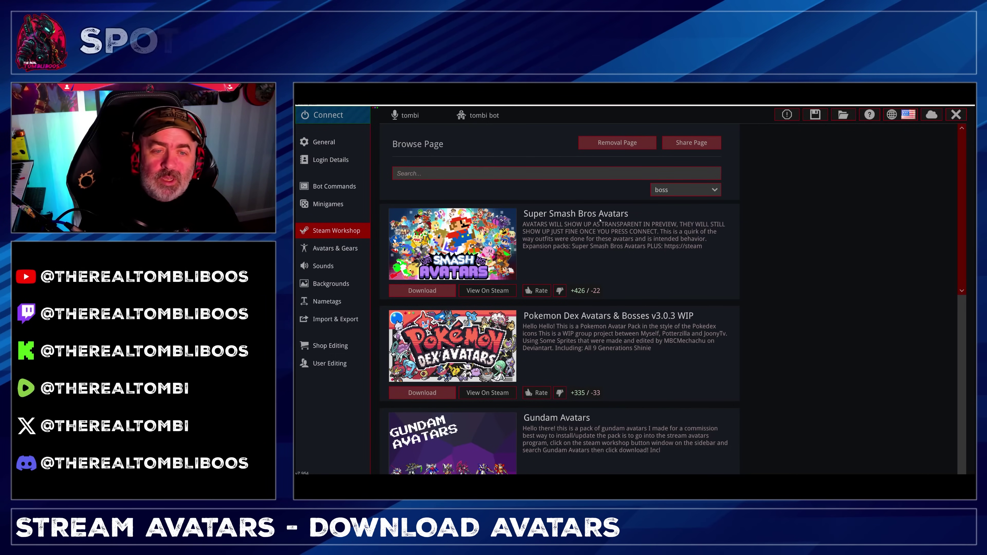
{"action": "left_click", "coordinate": [678, 189]}
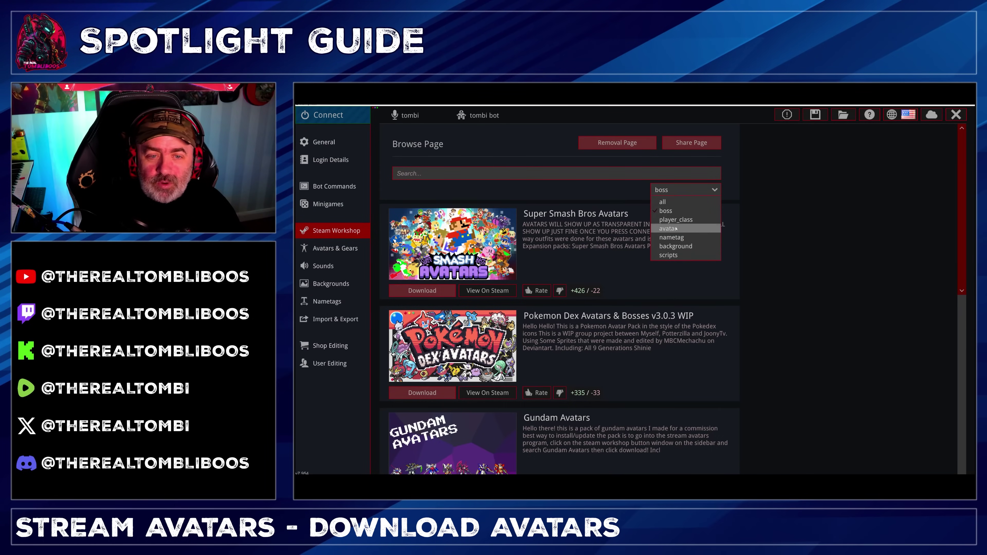
{"action": "left_click", "coordinate": [676, 229]}
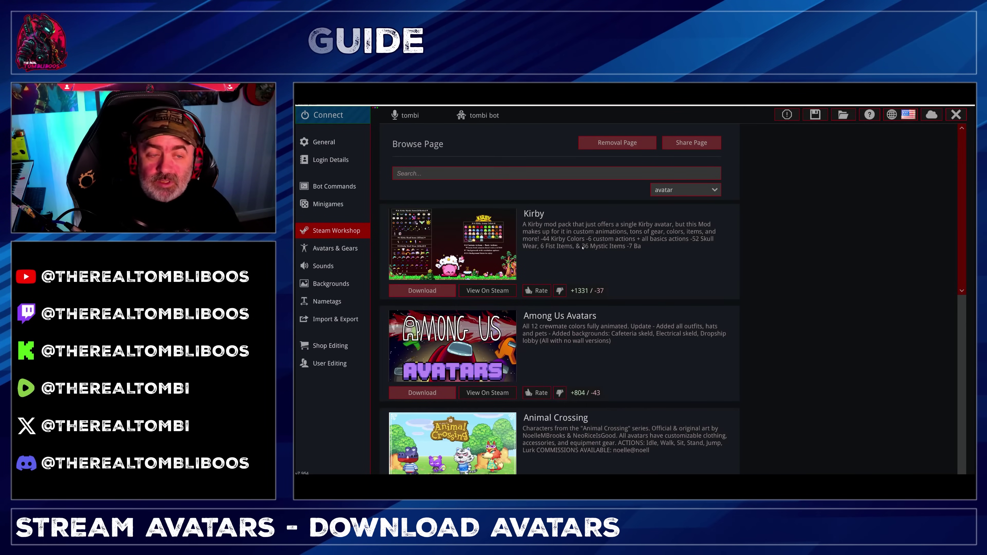
{"action": "scroll", "coordinate": [556, 383], "scroll_direction": "down", "scroll_amount": 2}
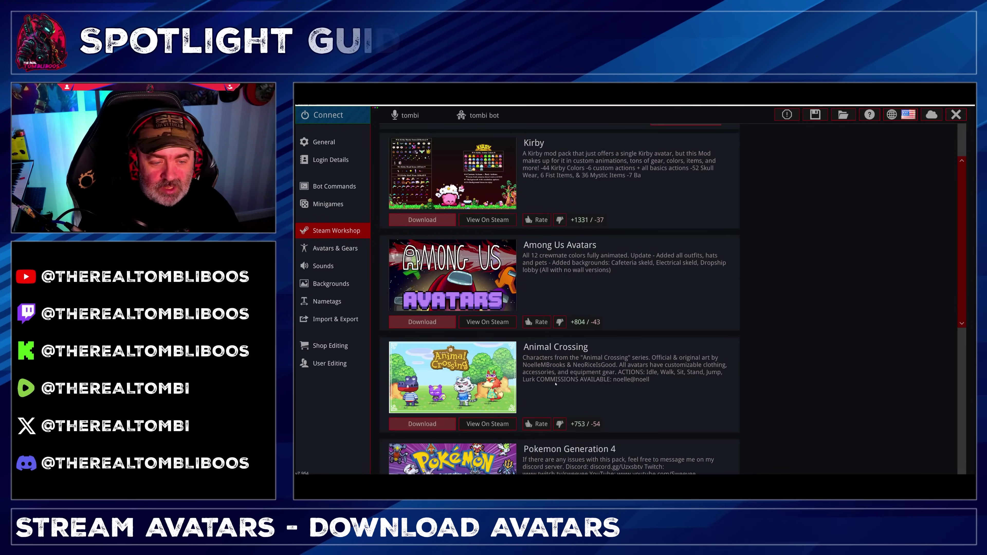
{"action": "scroll", "coordinate": [610, 358], "scroll_direction": "up", "scroll_amount": 3}
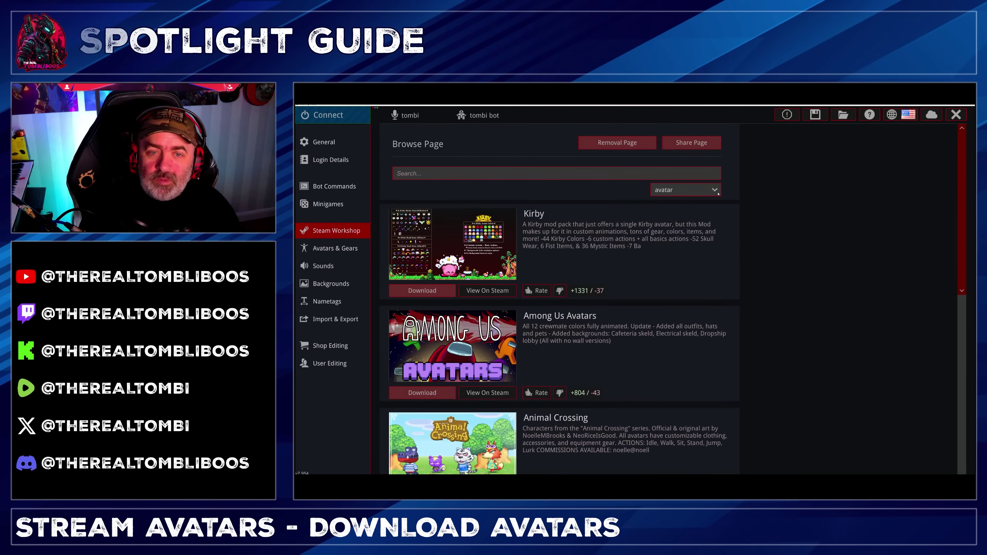
{"action": "left_click", "coordinate": [717, 192]}
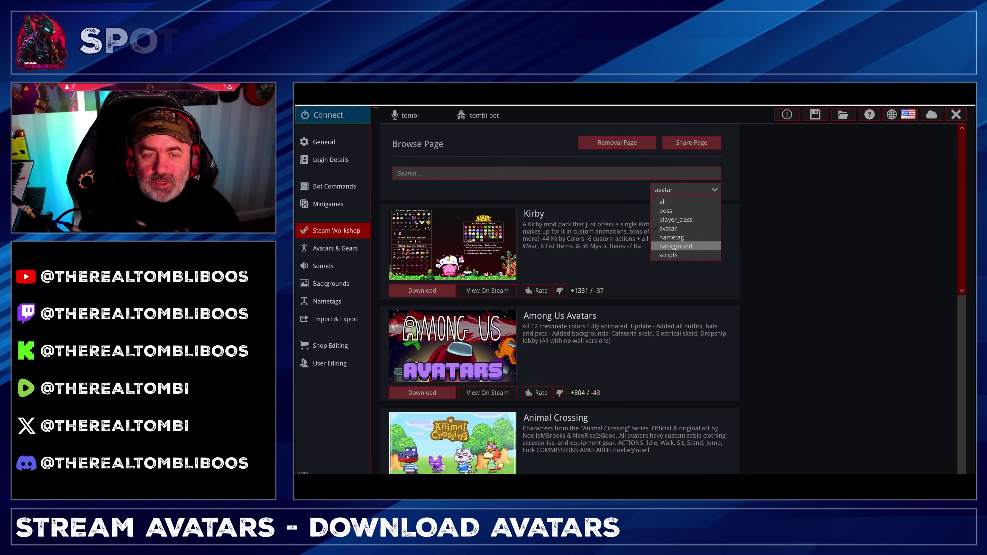
{"action": "left_click", "coordinate": [675, 246]}
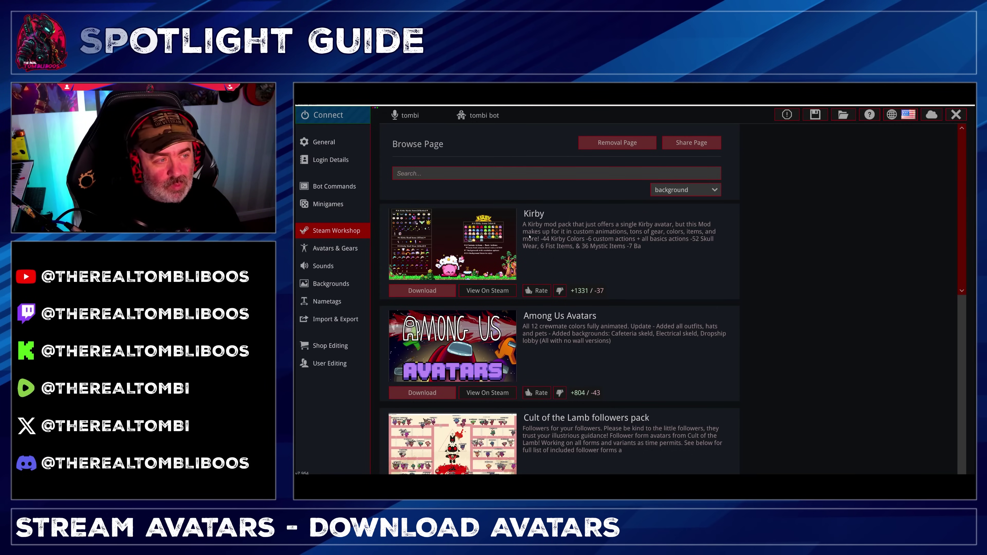
Reload the Steam Workshop browse page without a category filter and look through the packs on its first page
{"action": "left_click", "coordinate": [334, 233]}
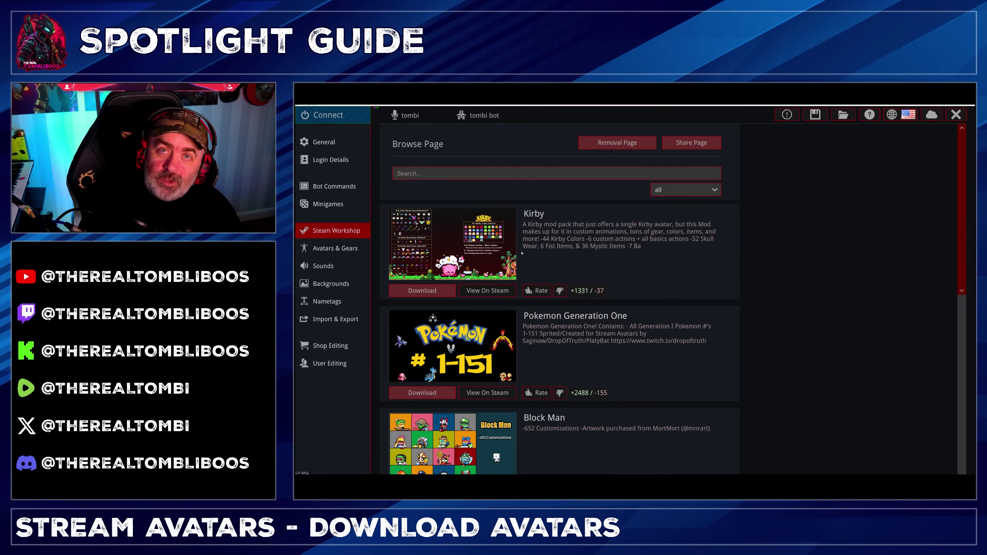
{"action": "scroll", "coordinate": [521, 252], "scroll_direction": "down", "scroll_amount": 9}
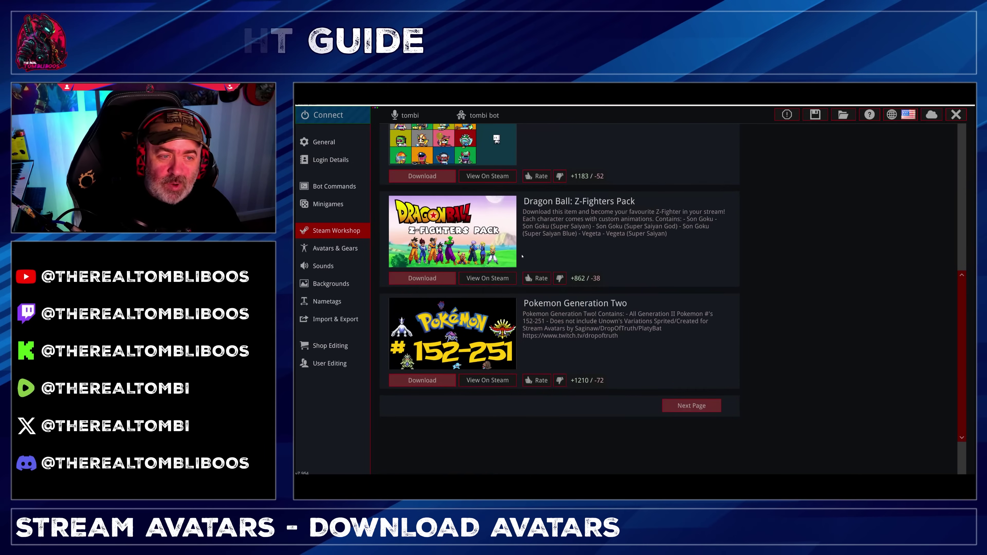
{"action": "scroll", "coordinate": [521, 255], "scroll_direction": "down", "scroll_amount": 2}
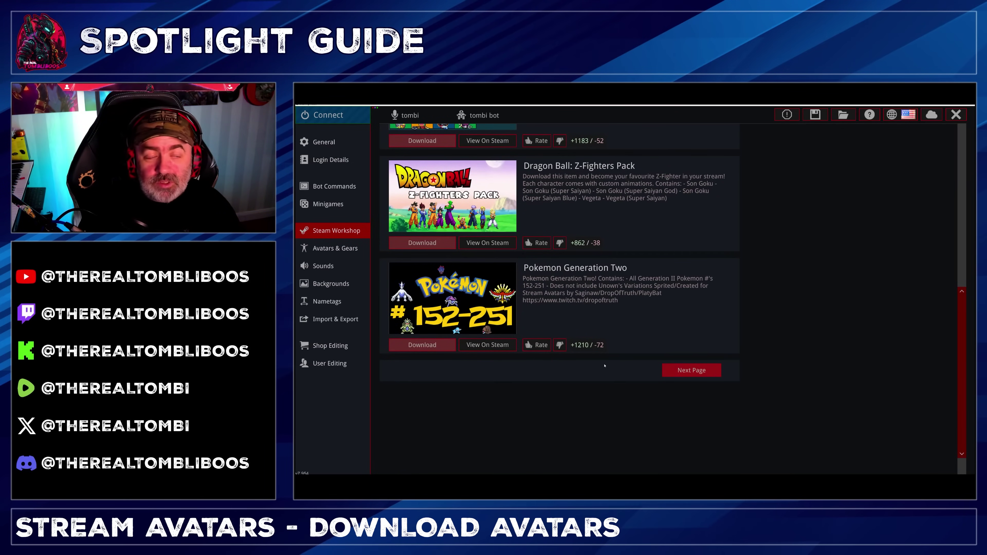
{"action": "scroll", "coordinate": [532, 318], "scroll_direction": "up", "scroll_amount": 5}
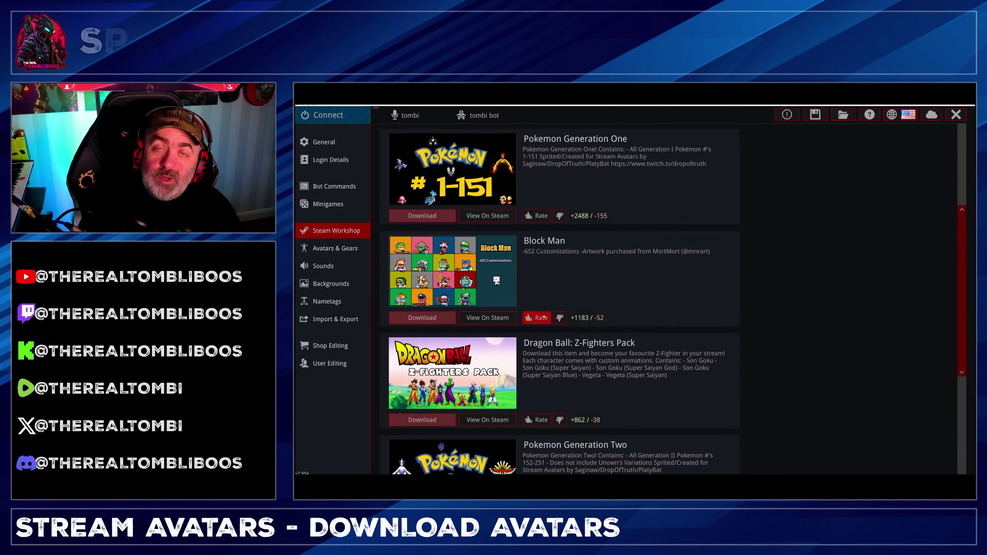
{"action": "scroll", "coordinate": [566, 315], "scroll_direction": "up", "scroll_amount": 1}
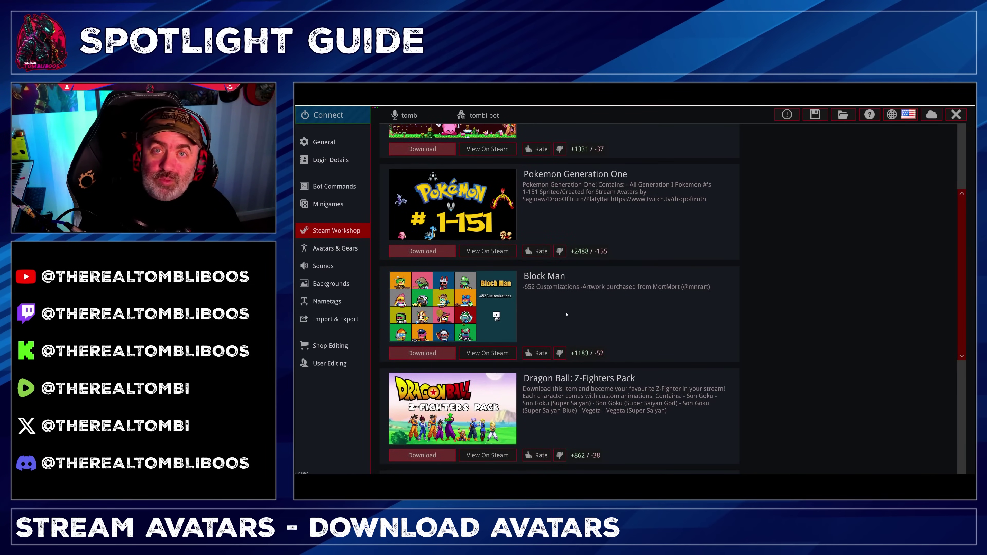
{"action": "scroll", "coordinate": [566, 314], "scroll_direction": "up", "scroll_amount": 1}
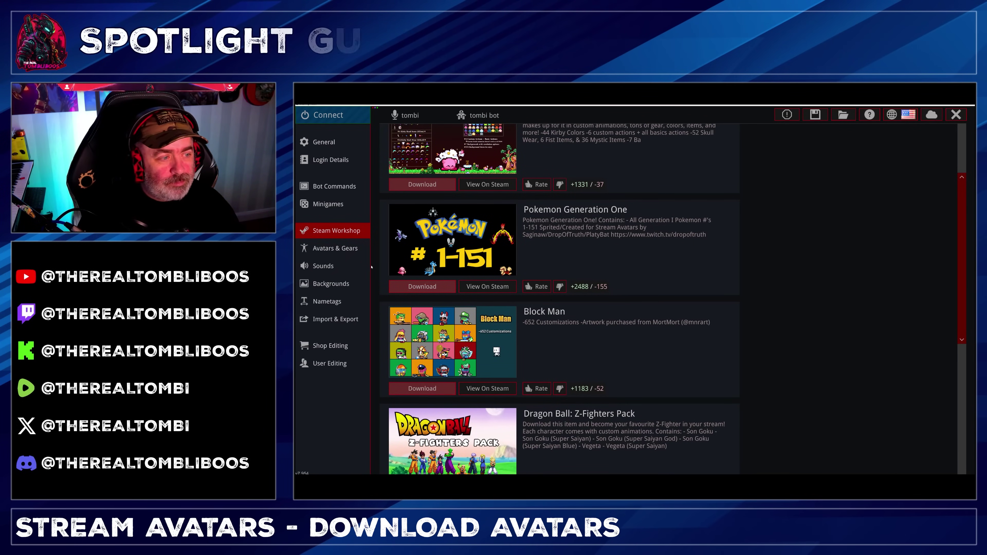
{"action": "scroll", "coordinate": [769, 231], "scroll_direction": "up", "scroll_amount": 3}
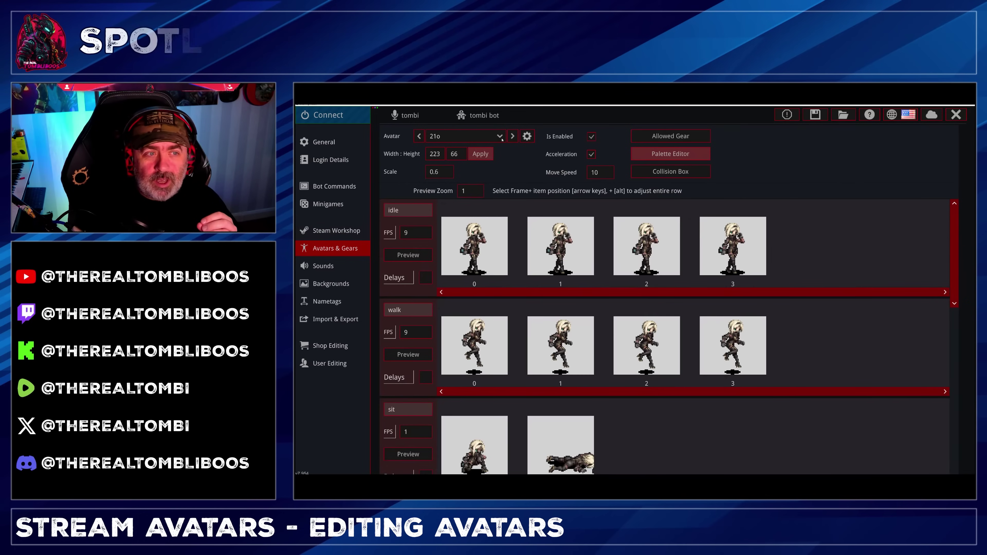
Browse through the pages of installed avatars in the Avatars & Gears avatar list
{"action": "left_click", "coordinate": [500, 136]}
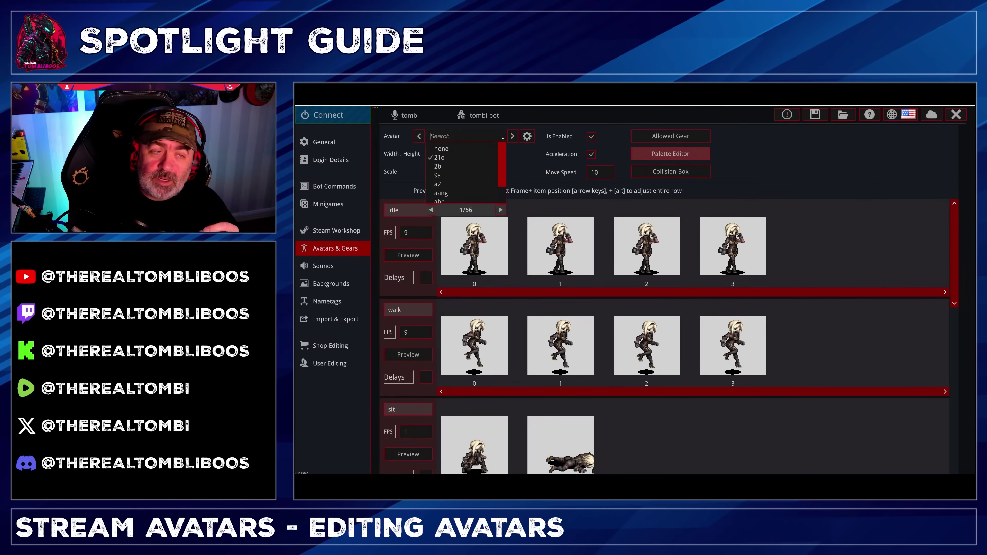
{"action": "scroll", "coordinate": [502, 160], "scroll_direction": "down", "scroll_amount": 1}
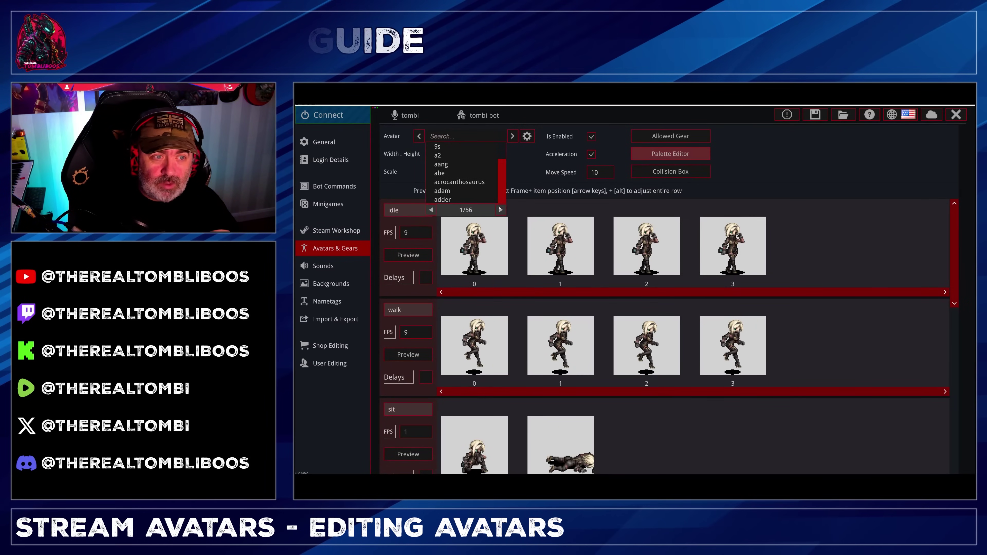
{"action": "left_click", "coordinate": [500, 211]}
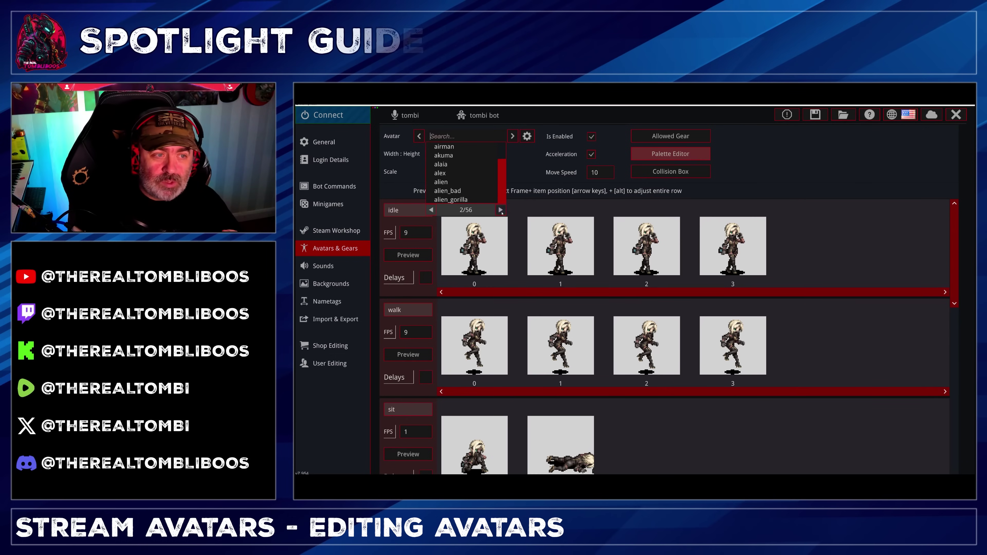
{"action": "left_click", "coordinate": [500, 210]}
{"action": "left_click", "coordinate": [500, 210]}
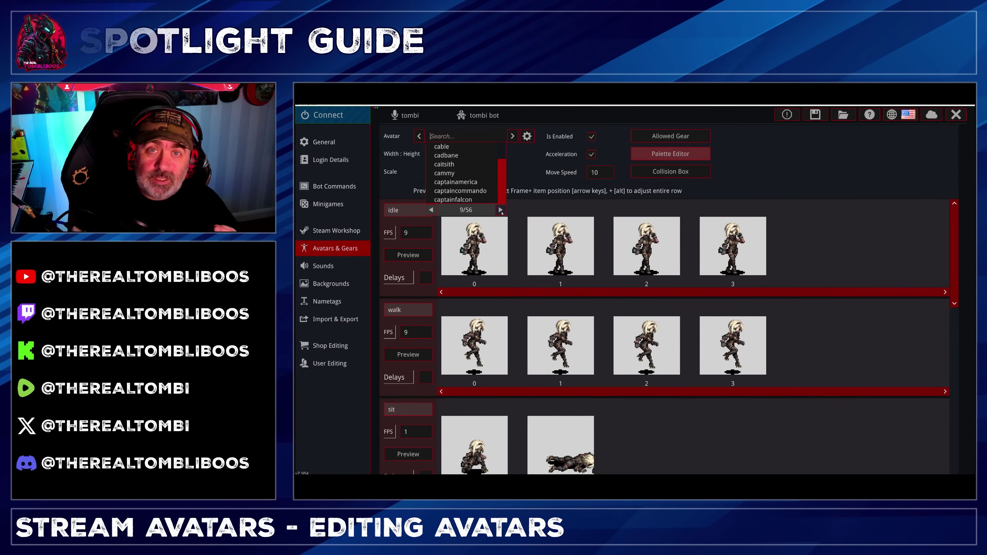
{"action": "left_click", "coordinate": [500, 210]}
{"action": "left_click", "coordinate": [501, 211]}
{"action": "left_click", "coordinate": [500, 210]}
{"action": "left_click", "coordinate": [501, 210]}
{"action": "left_click", "coordinate": [501, 210]}
{"action": "left_click", "coordinate": [500, 210]}
{"action": "left_click", "coordinate": [500, 210]}
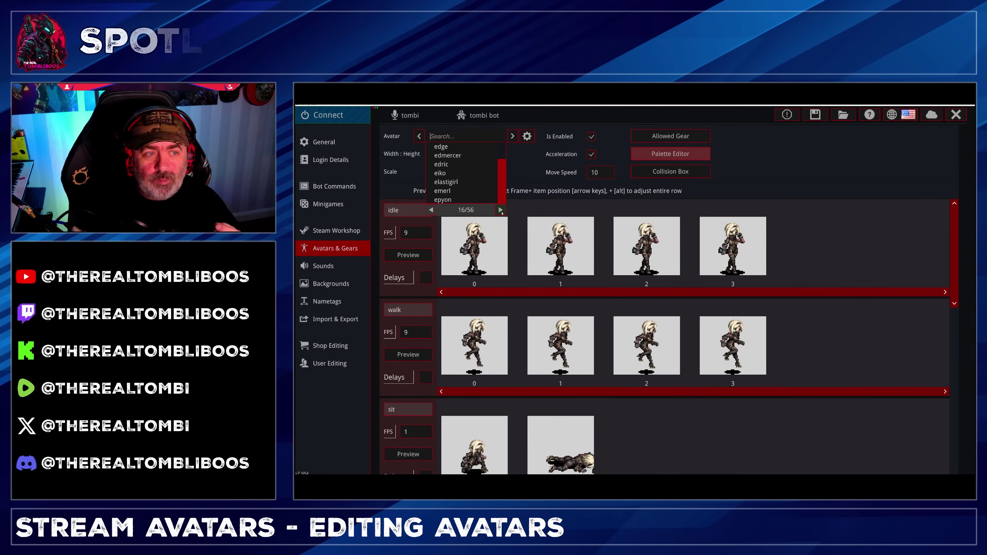
Load the elastigirl avatar and preview its walk animation, saving and exiting the preview
{"action": "left_click", "coordinate": [450, 183]}
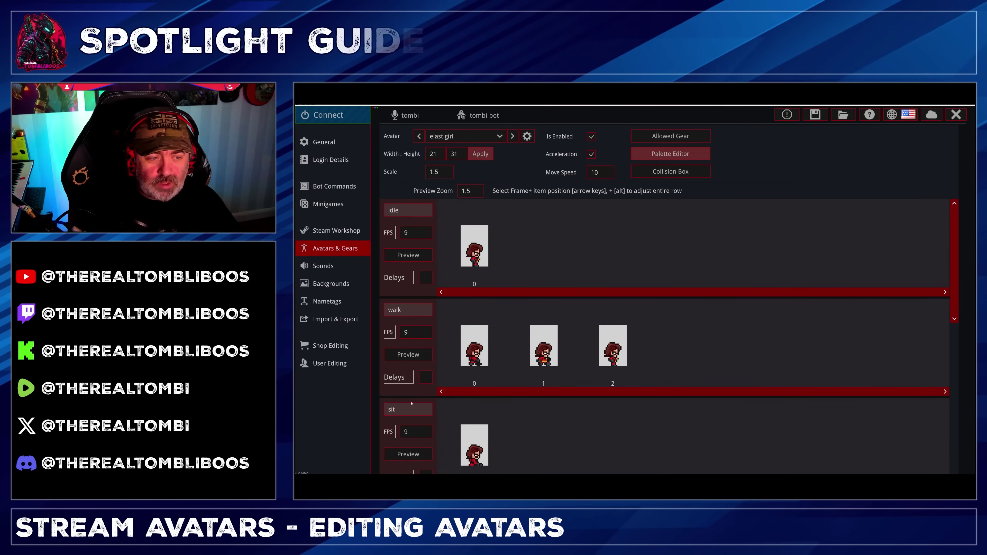
{"action": "left_click", "coordinate": [406, 353]}
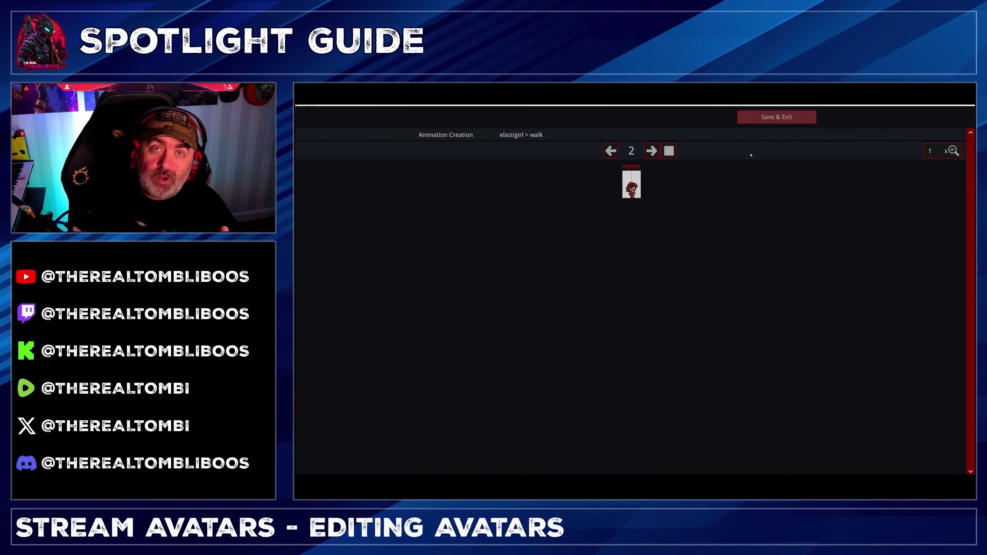
{"action": "left_click", "coordinate": [774, 121]}
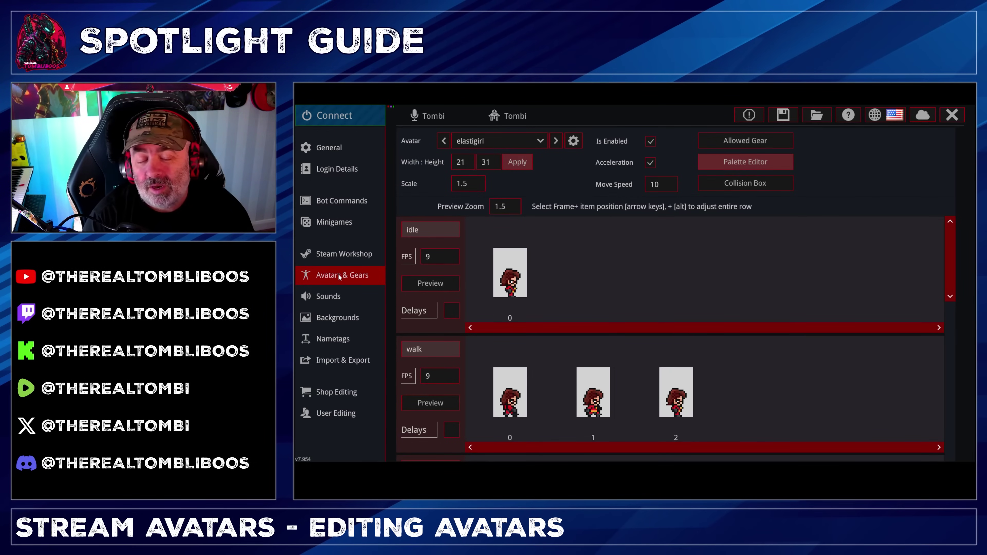
Check the Sounds settings and the Backgrounds settings
{"action": "left_click", "coordinate": [334, 297]}
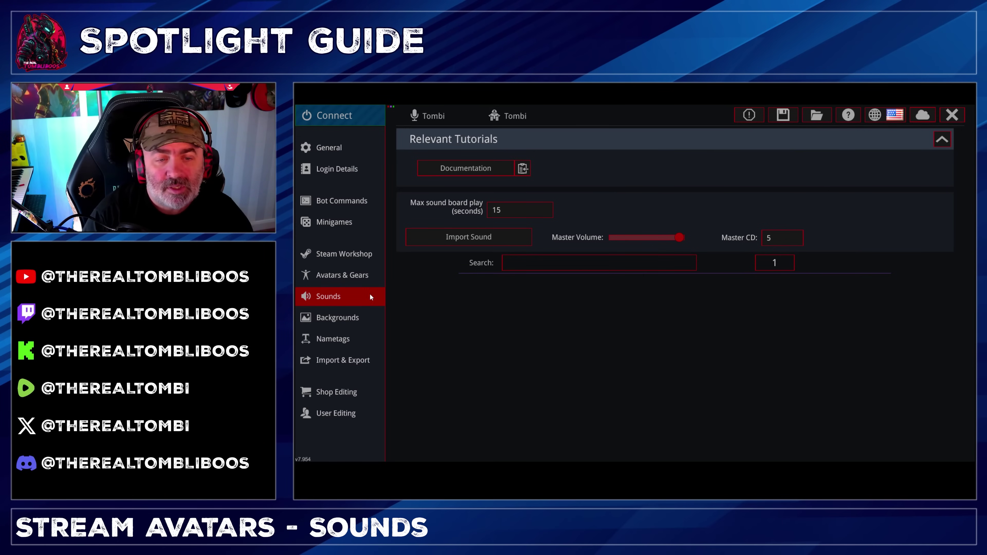
{"action": "left_click", "coordinate": [342, 318]}
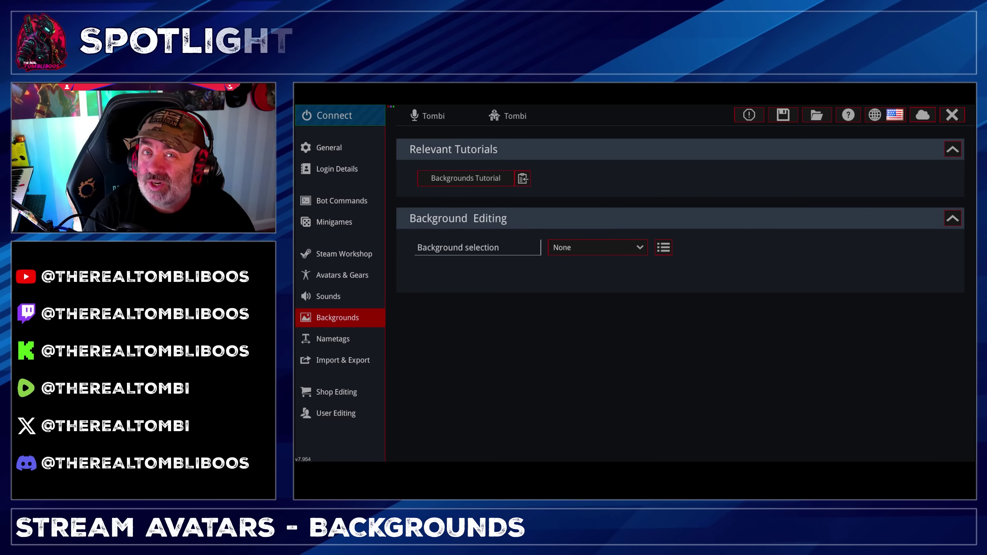
Switch to the browser and look through the Super Mario World sprite sheet list on the Mario Universe site
{"action": "key", "text": "alt+Tab"}
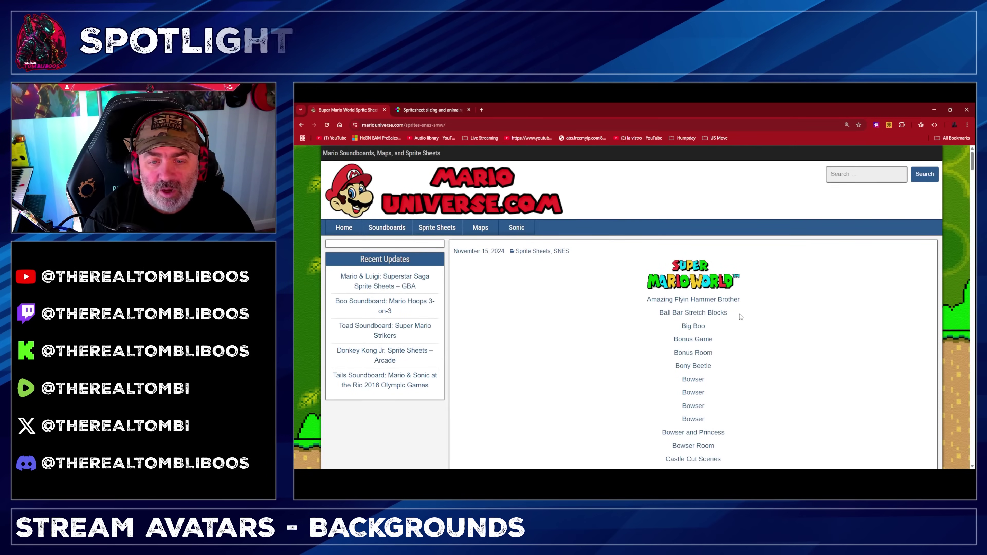
{"action": "scroll", "coordinate": [673, 323], "scroll_direction": "down", "scroll_amount": 8}
{"action": "scroll", "coordinate": [740, 311], "scroll_direction": "down", "scroll_amount": 15}
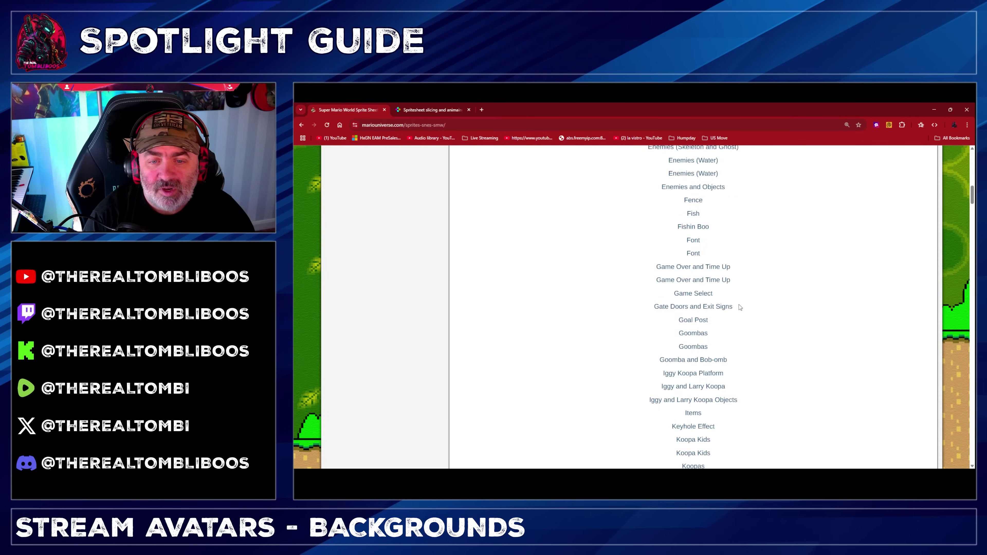
{"action": "scroll", "coordinate": [739, 307], "scroll_direction": "down", "scroll_amount": 20}
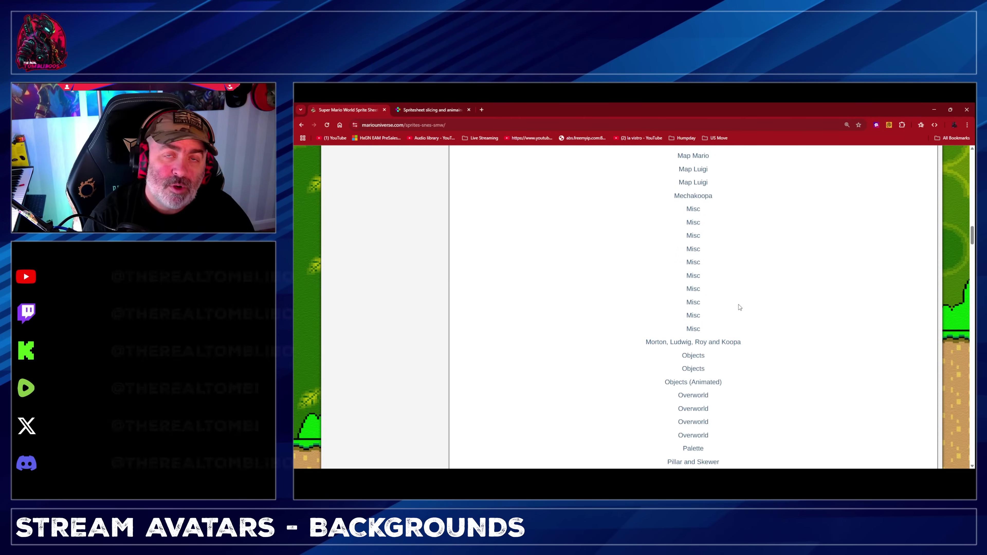
{"action": "scroll", "coordinate": [739, 307], "scroll_direction": "down", "scroll_amount": 20}
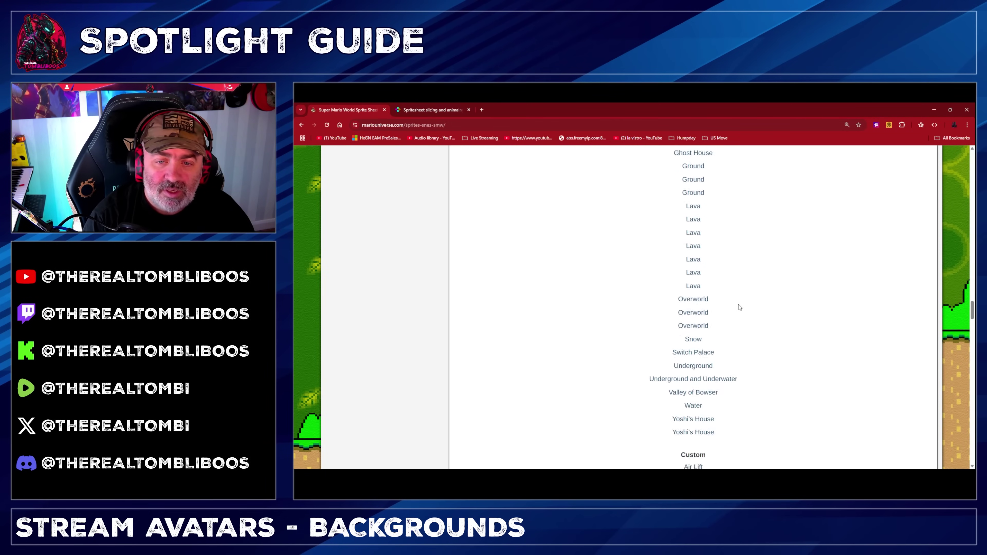
{"action": "scroll", "coordinate": [743, 298], "scroll_direction": "down", "scroll_amount": 20}
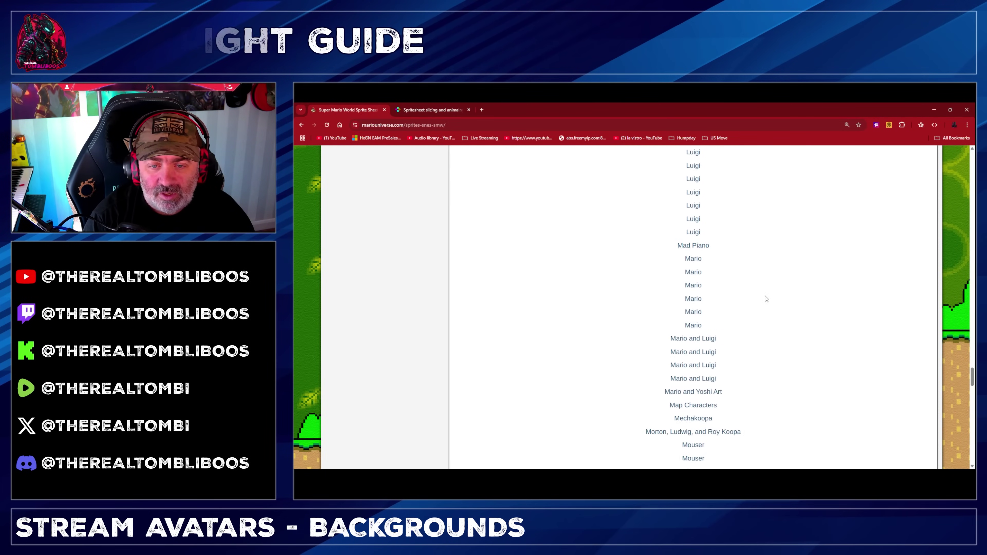
{"action": "scroll", "coordinate": [777, 300], "scroll_direction": "down", "scroll_amount": 10}
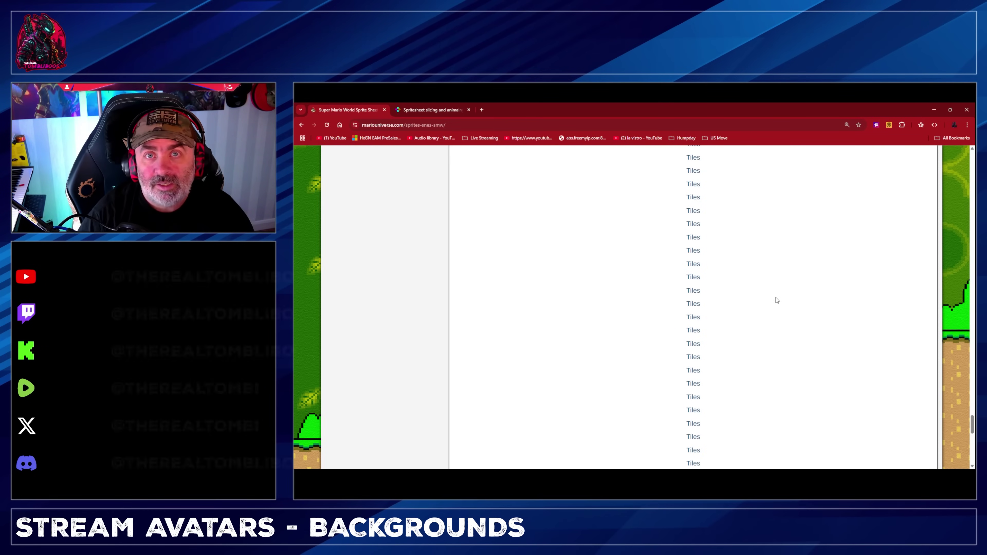
Examine the tiles-custom-13.png tile sheet and the Game Developer Studio spritesheet slicing tool
{"action": "left_click", "coordinate": [697, 290]}
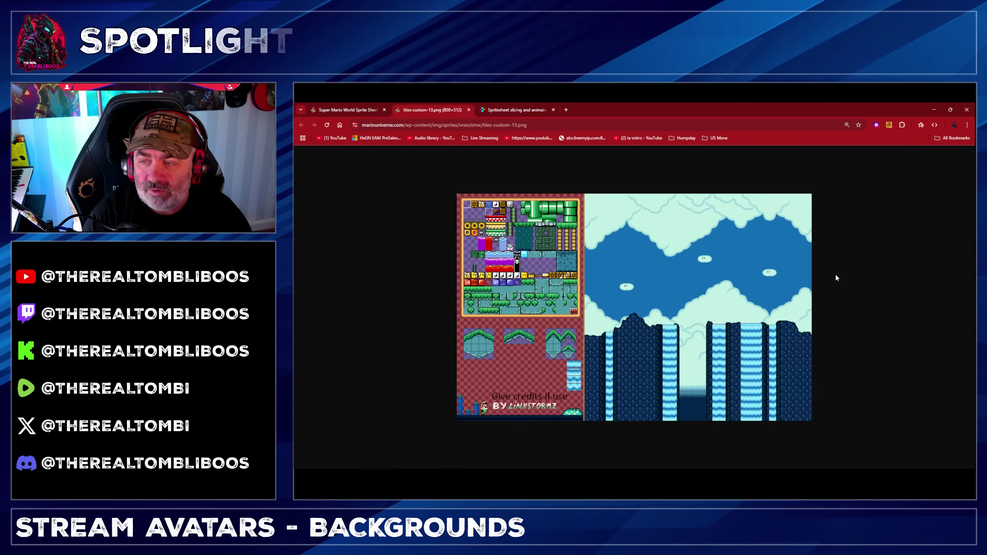
{"action": "scroll", "coordinate": [412, 342], "scroll_direction": "up", "scroll_amount": 3}
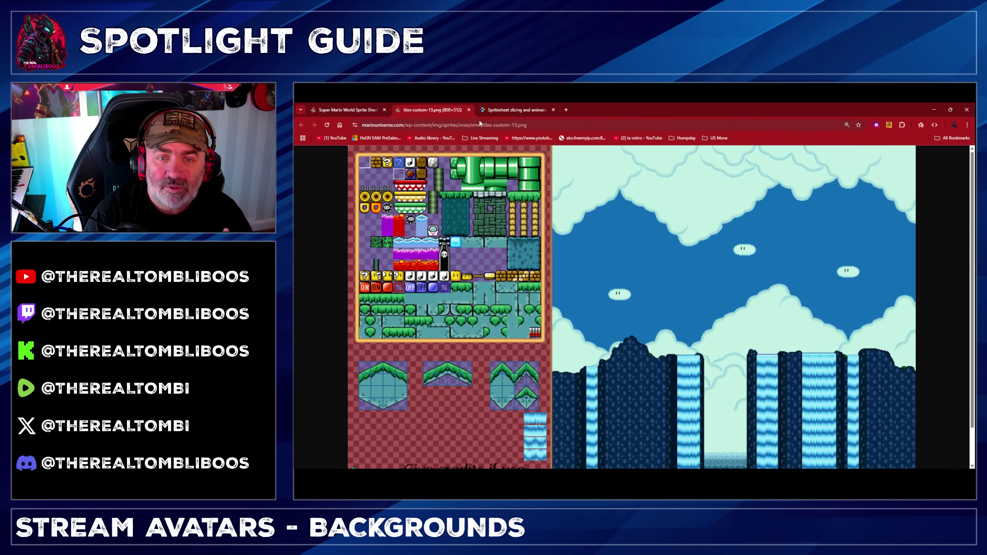
{"action": "left_click", "coordinate": [508, 110]}
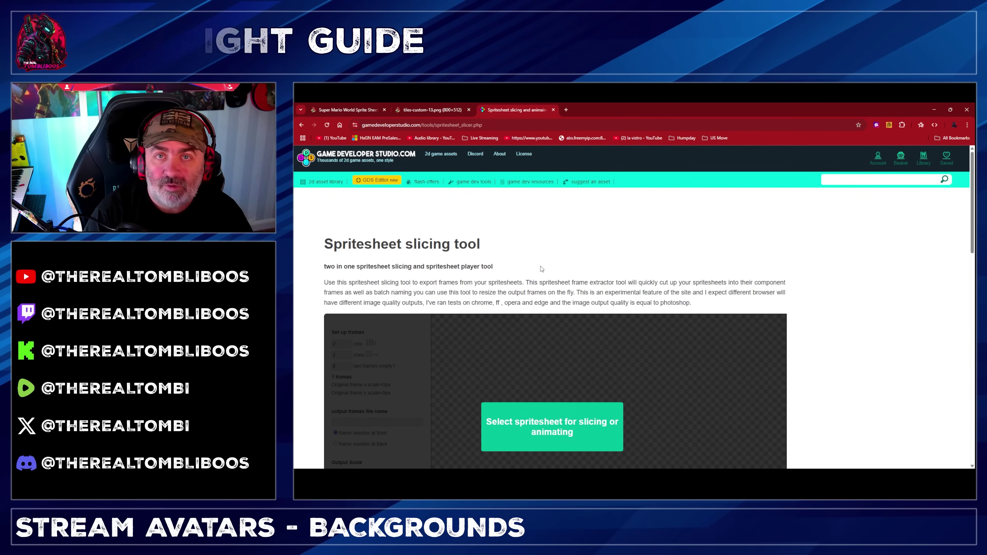
{"action": "left_click", "coordinate": [429, 110]}
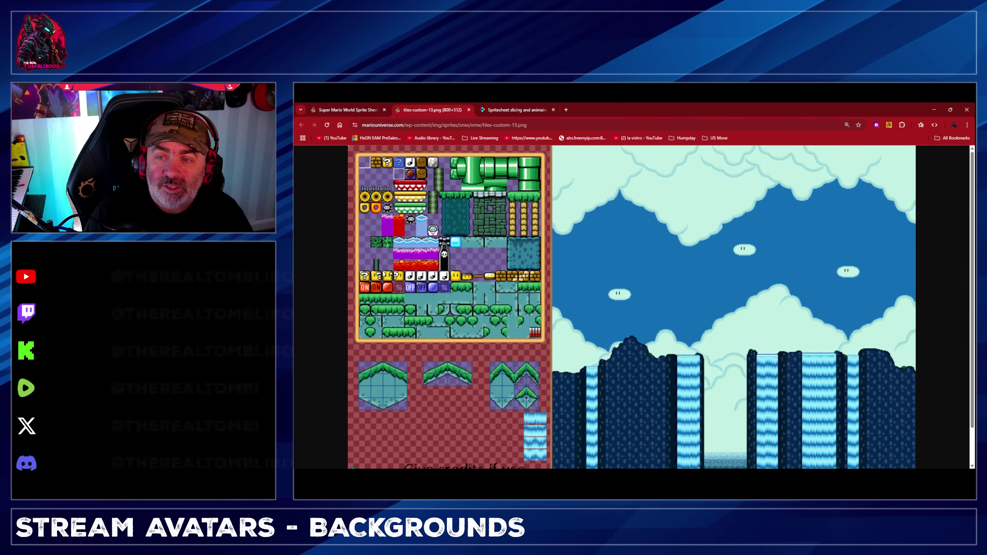
Switch back to Stream Avatars and create a new background named StreamingBackground
{"action": "key", "text": "alt+Tab"}
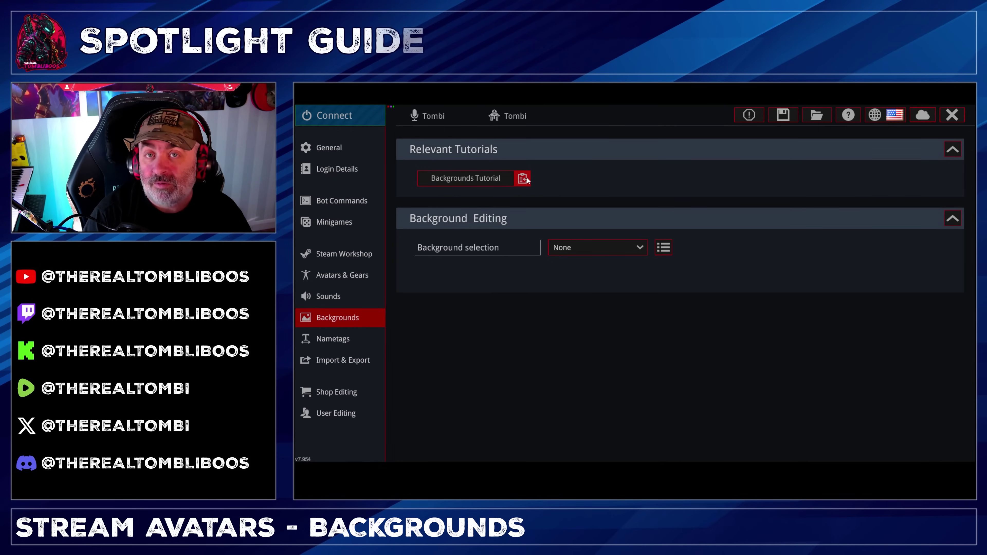
{"action": "left_click", "coordinate": [641, 247]}
{"action": "left_click", "coordinate": [663, 249]}
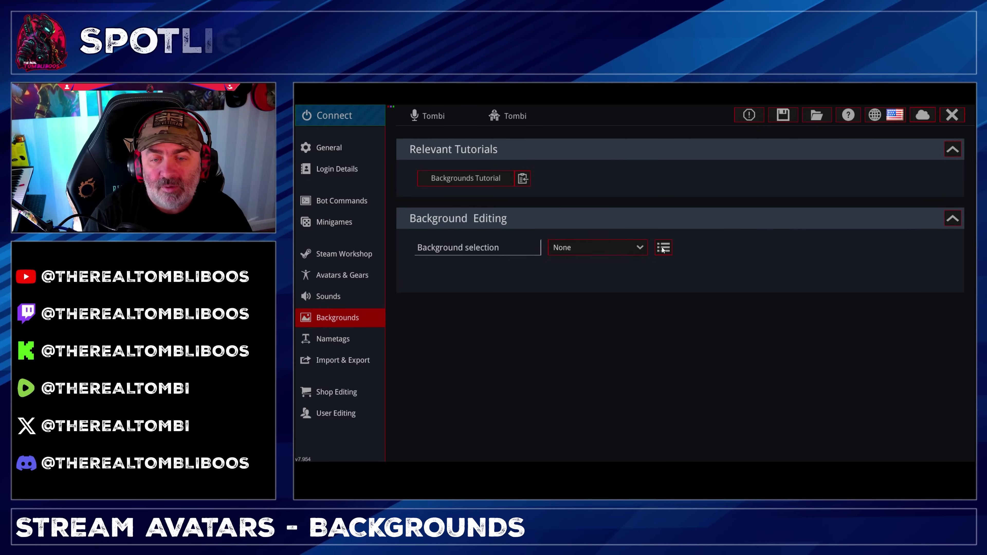
{"action": "left_click", "coordinate": [662, 249]}
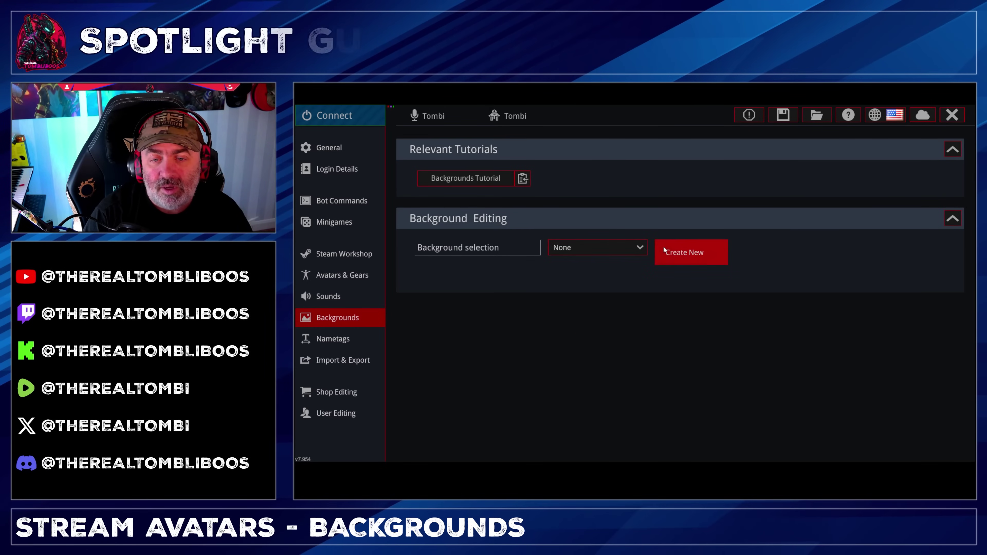
{"action": "left_click", "coordinate": [685, 256]}
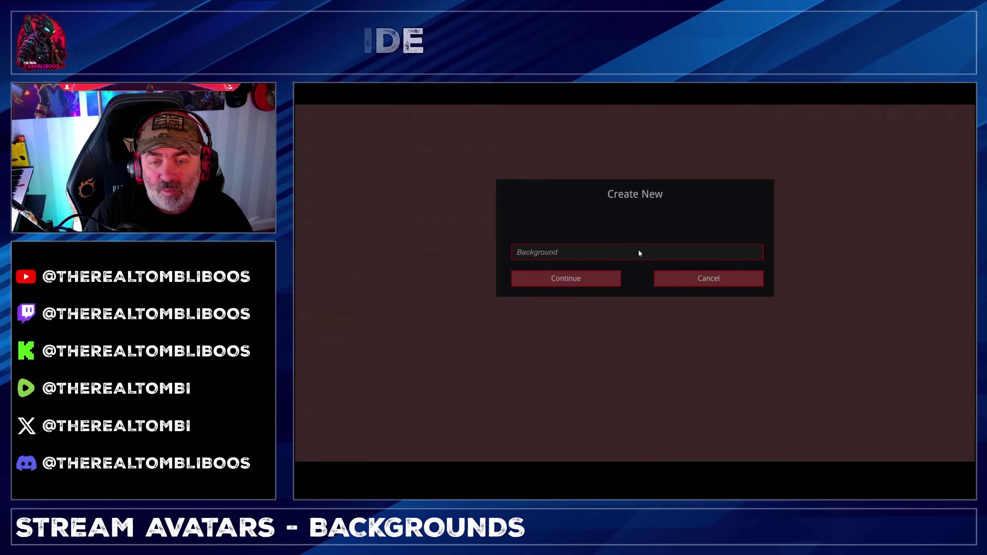
{"action": "type", "text": "St"}
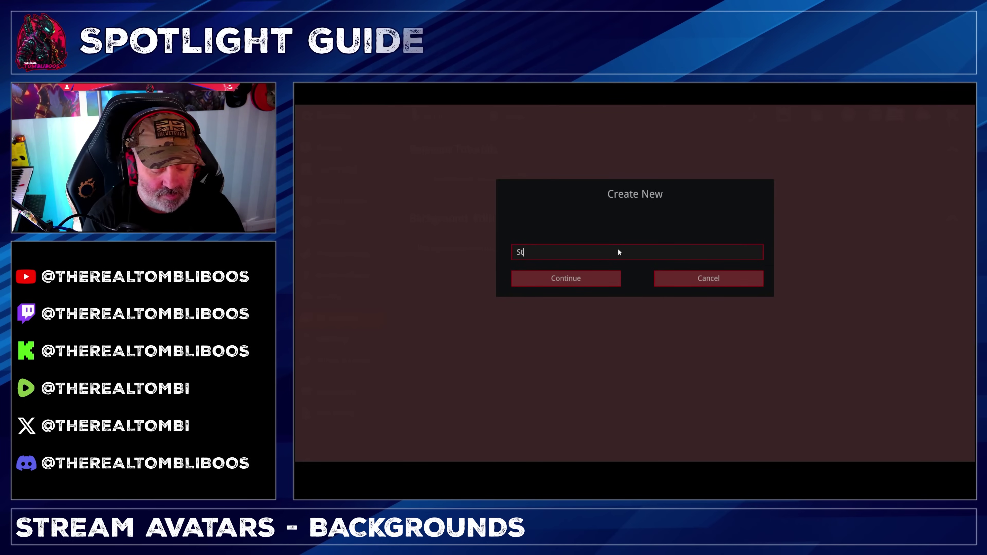
{"action": "type", "text": "reamingBack"}
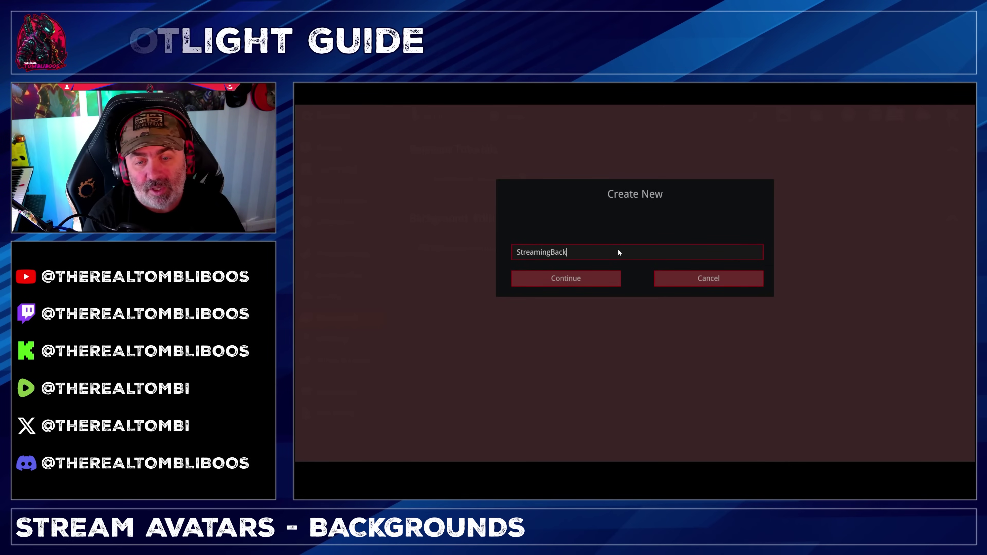
{"action": "type", "text": "ground"}
{"action": "key", "text": "Return"}
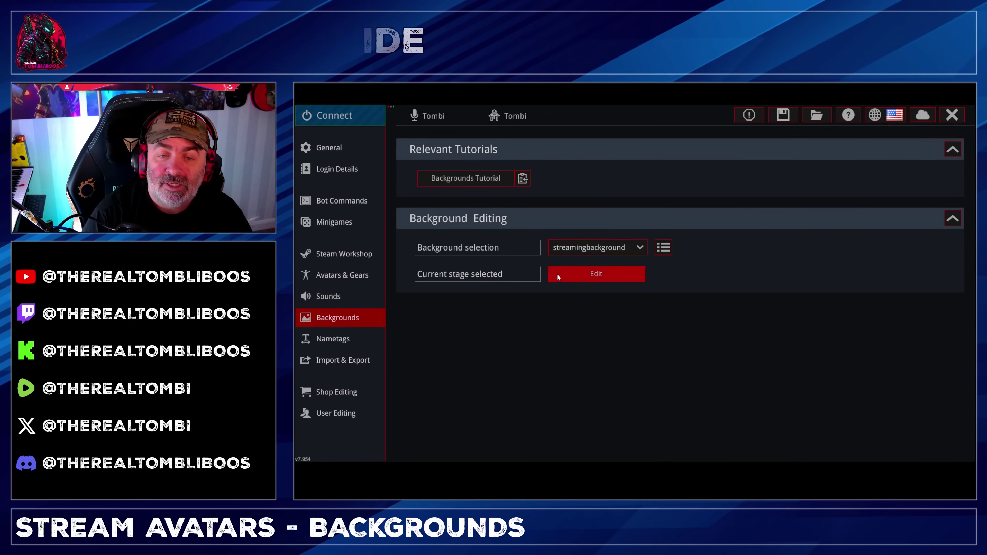
Open the new background for editing, add an object to it and save
{"action": "left_click", "coordinate": [583, 273]}
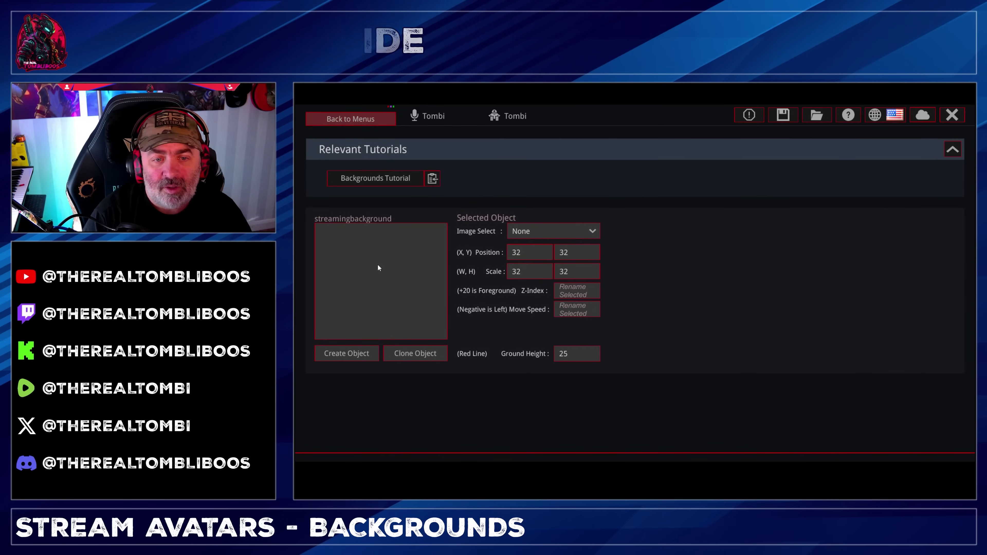
{"action": "left_click", "coordinate": [346, 353]}
{"action": "left_click", "coordinate": [592, 231]}
{"action": "left_click", "coordinate": [596, 226]}
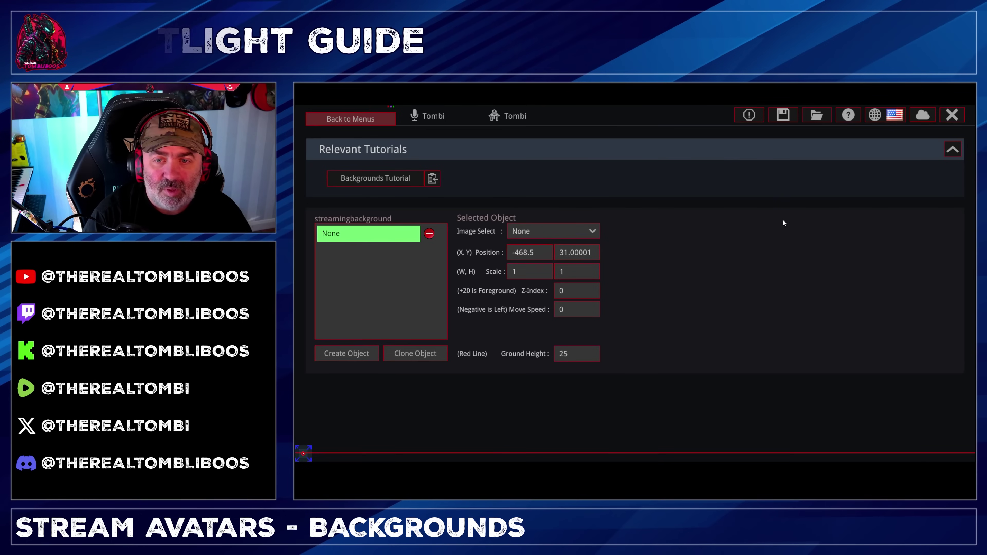
{"action": "left_click", "coordinate": [782, 115]}
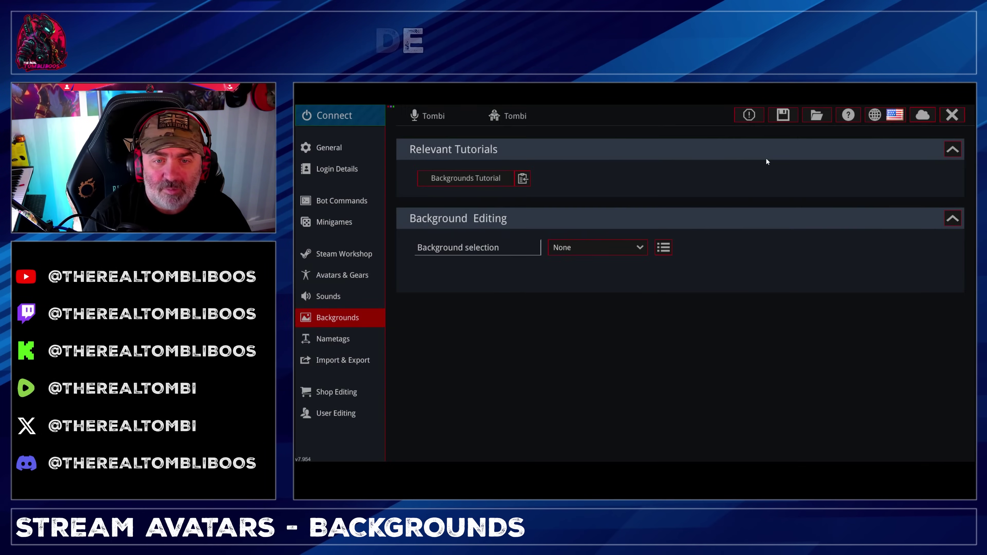
Reopen streamingbackground for editing, assign the 378_tiles-7 image to its object and place it at about X -469, Y 32
{"action": "left_click", "coordinate": [643, 249]}
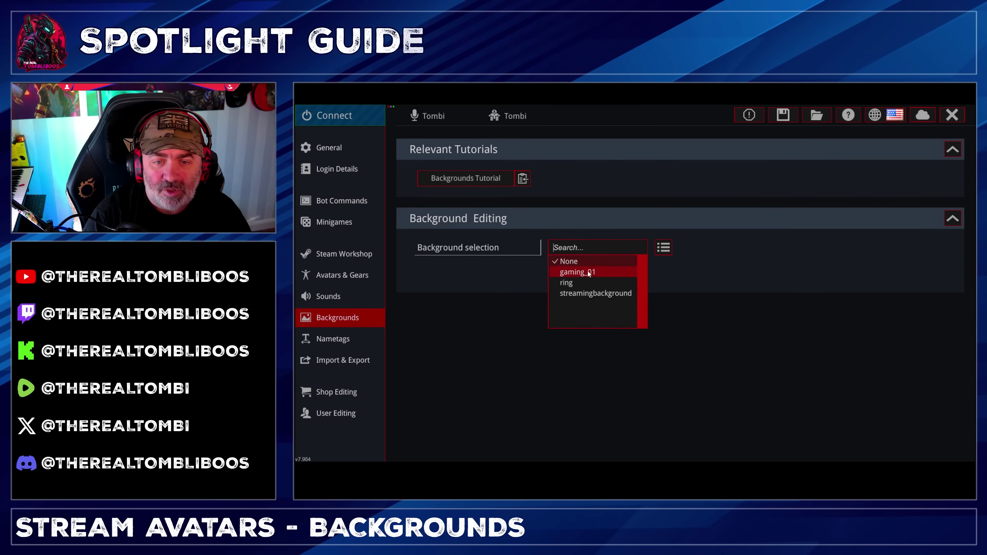
{"action": "left_click", "coordinate": [576, 292]}
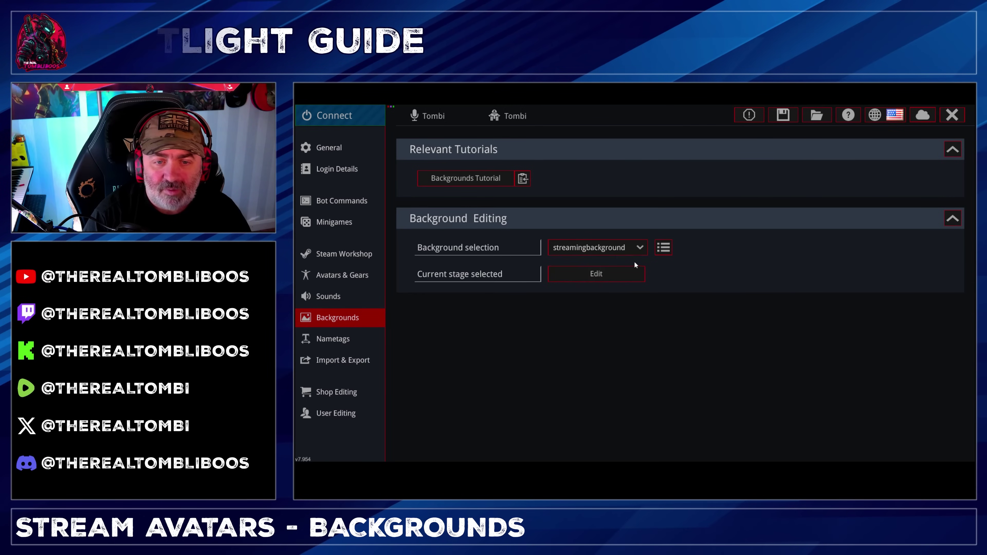
{"action": "left_click", "coordinate": [596, 280]}
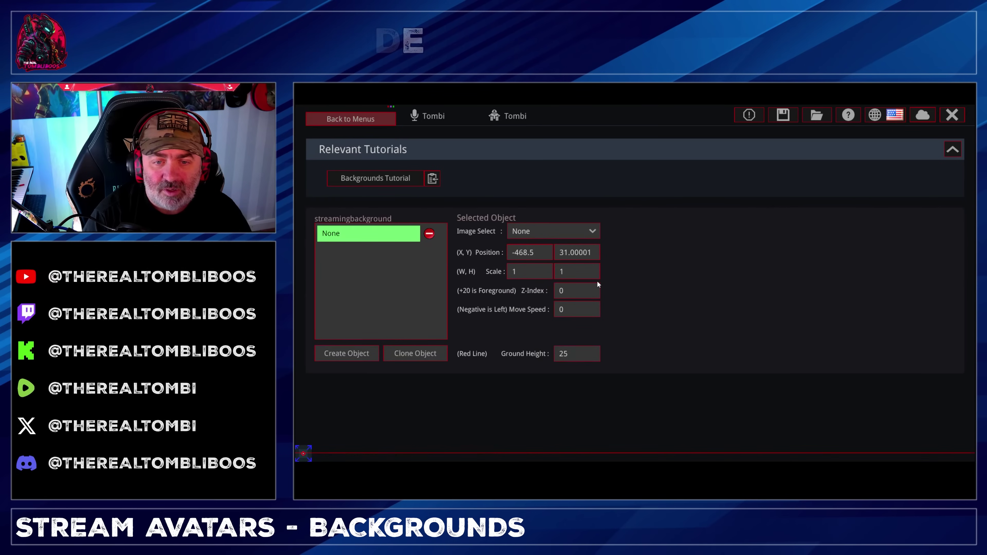
{"action": "left_click", "coordinate": [590, 231]}
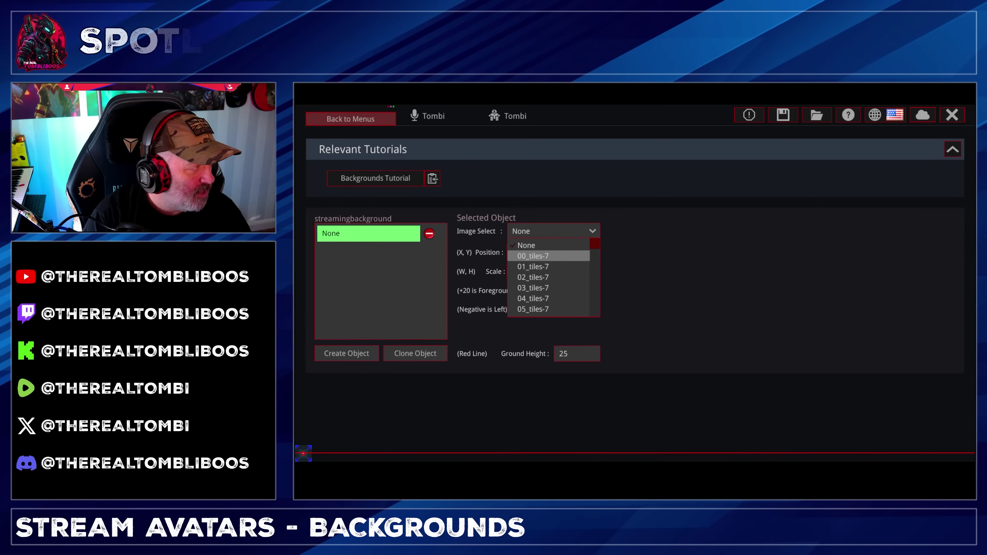
{"action": "left_click_drag", "start_coordinate": [594, 243], "coordinate": [595, 266]}
{"action": "left_click", "coordinate": [542, 302]}
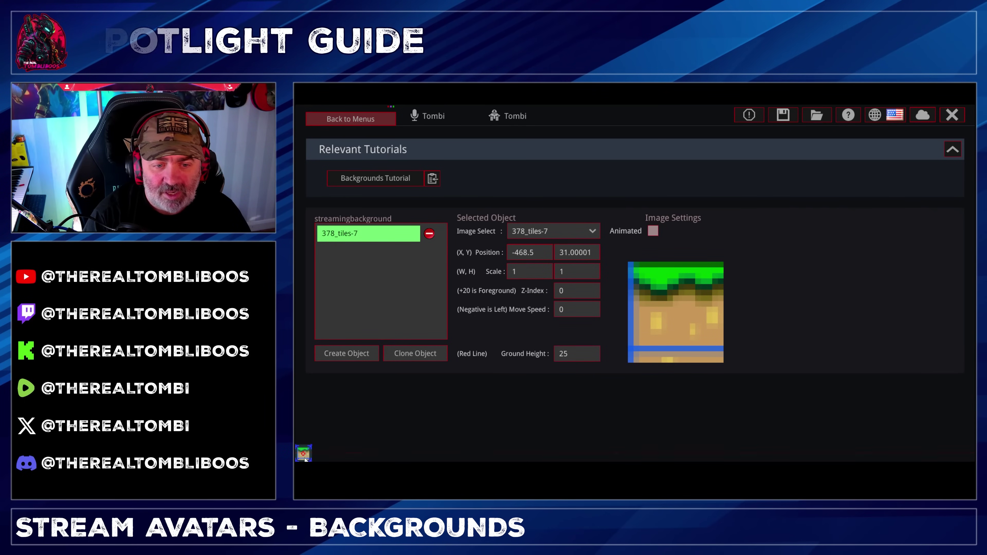
{"action": "mouse_move", "coordinate": [304, 453]}
{"action": "left_mouse_down"}
{"action": "mouse_move", "coordinate": [317, 431]}
{"action": "mouse_move", "coordinate": [303, 452]}
{"action": "left_mouse_up"}
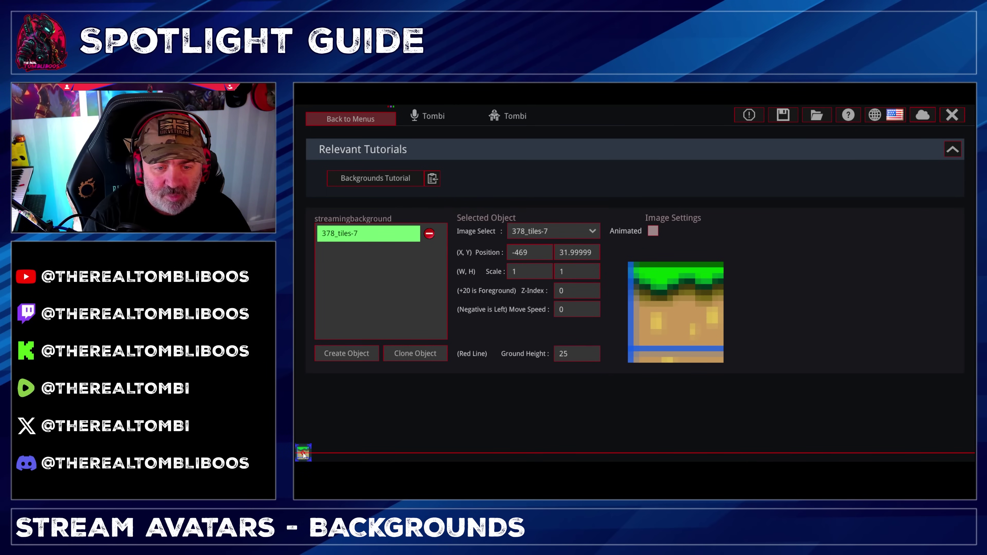
Clone the grass tile, place the copy beside the original, and set the original's position to X -470, Y 32
{"action": "left_click", "coordinate": [401, 353]}
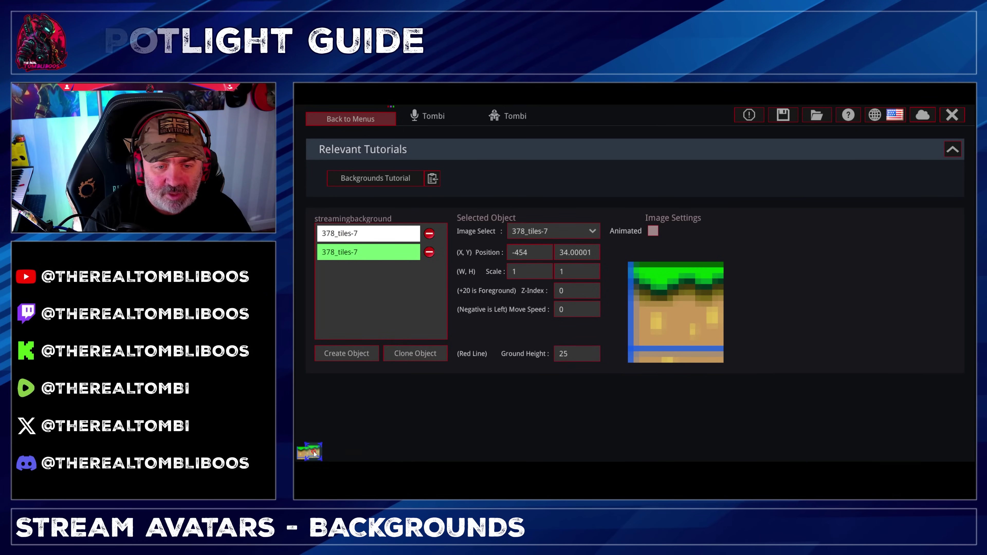
{"action": "left_click_drag", "start_coordinate": [314, 454], "coordinate": [316, 455]}
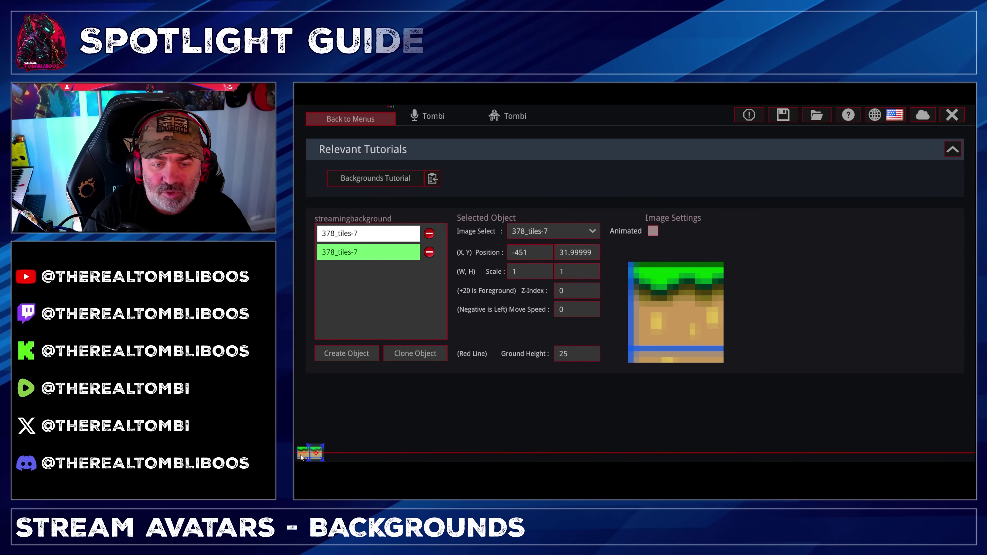
{"action": "left_click", "coordinate": [357, 234]}
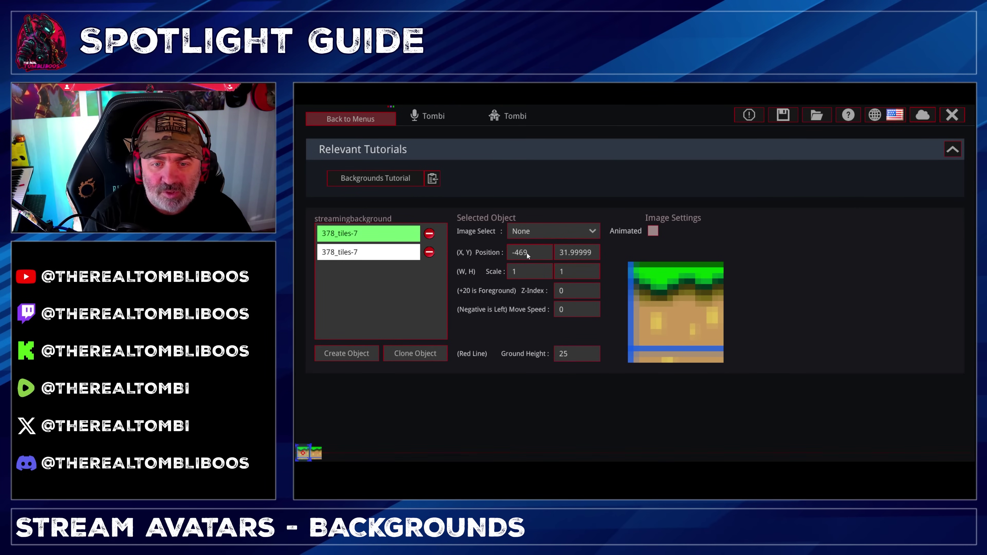
{"action": "type", "text": "-"}
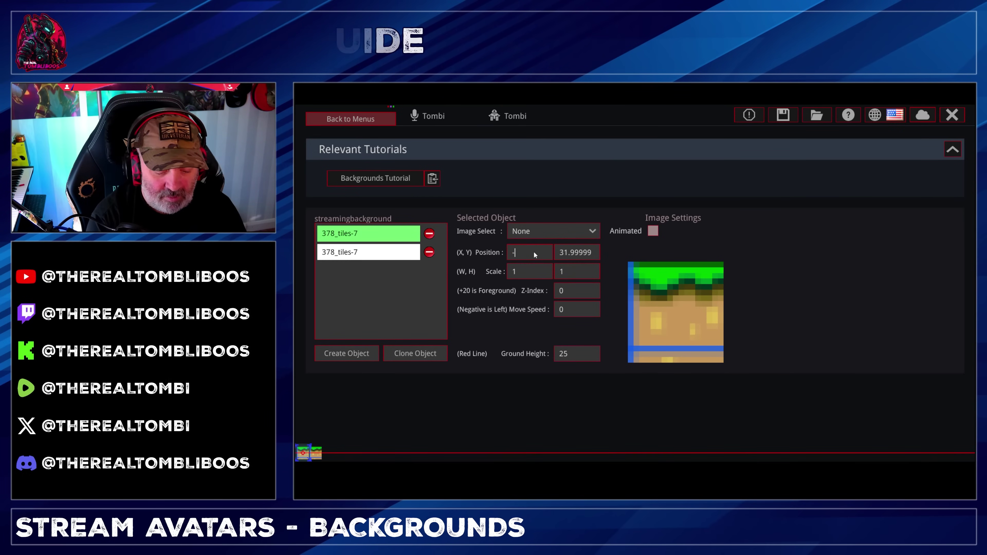
{"action": "type", "text": "470"}
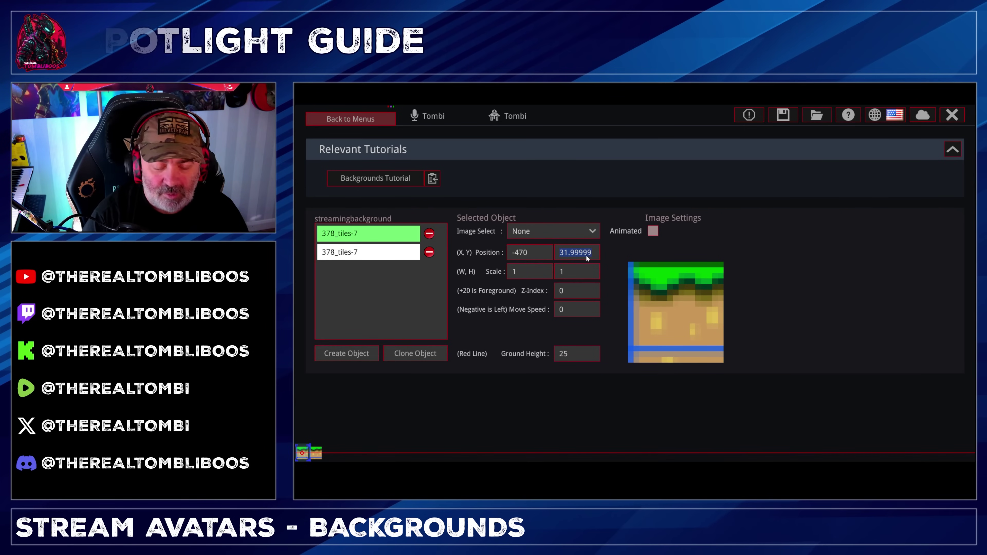
{"action": "type", "text": "32"}
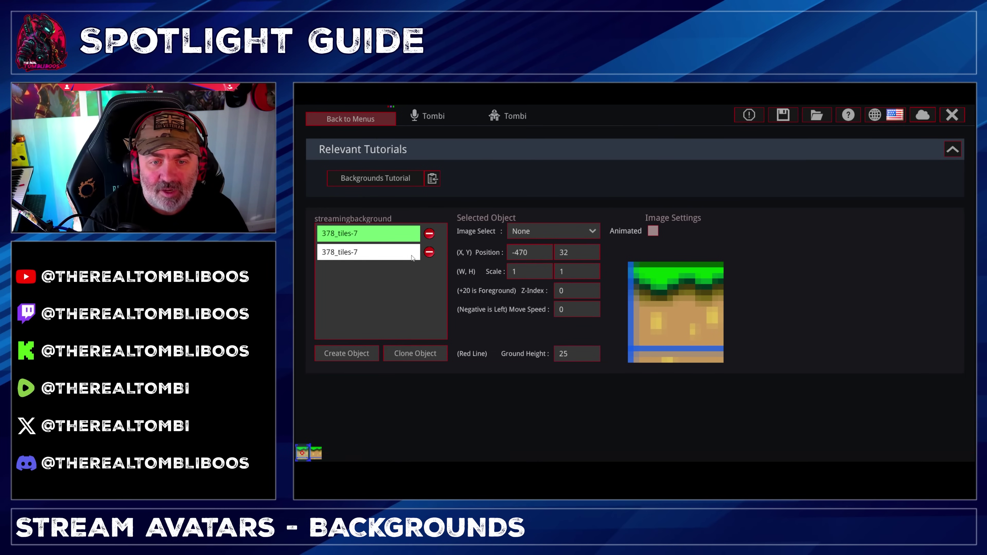
Set the cloned tile's position to X -454, Y 32 so it sits flush against the first tile
{"action": "left_click", "coordinate": [368, 251]}
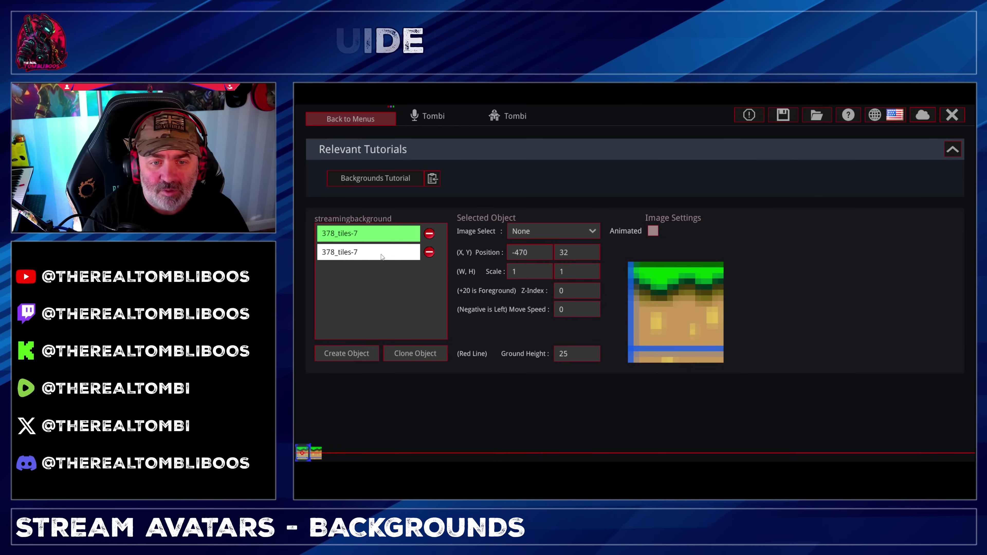
{"action": "left_click", "coordinate": [537, 256]}
{"action": "type", "text": "-470"}
{"action": "left_click", "coordinate": [569, 253]}
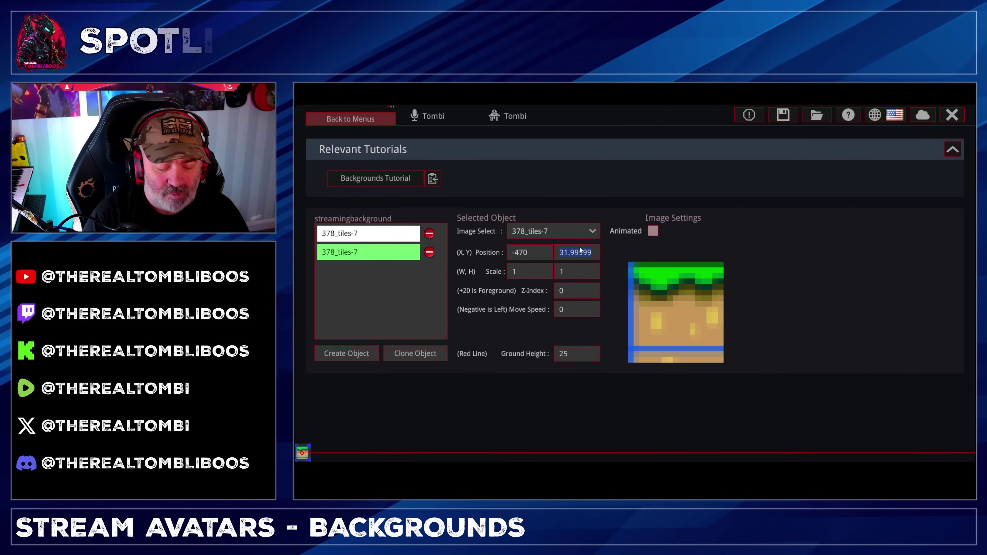
{"action": "type", "text": "32"}
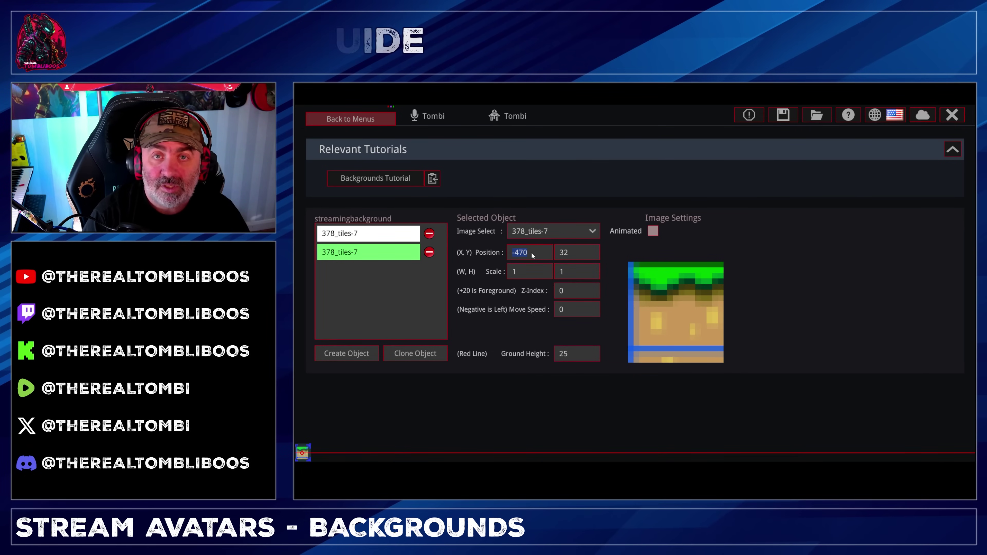
{"action": "type", "text": "-4"}
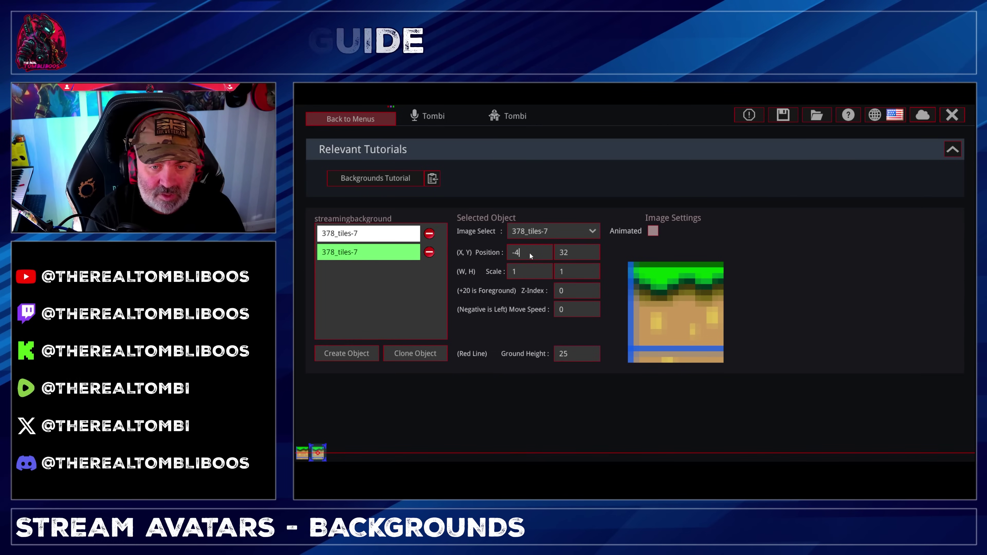
{"action": "type", "text": "6"}
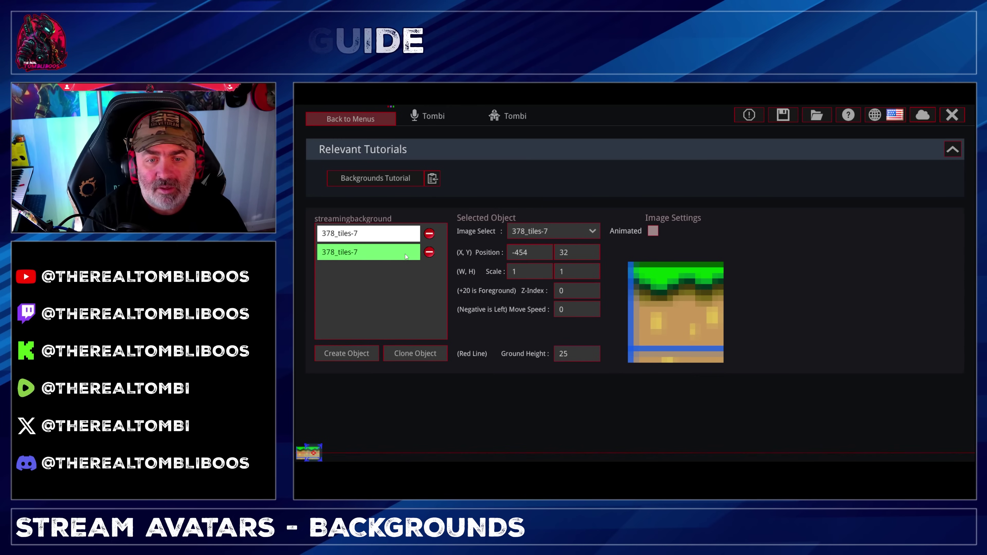
Fill the full width of the ground line with cloned 378_tiles-7 tiles at Y 32 and save the background
{"action": "left_click", "coordinate": [525, 251]}
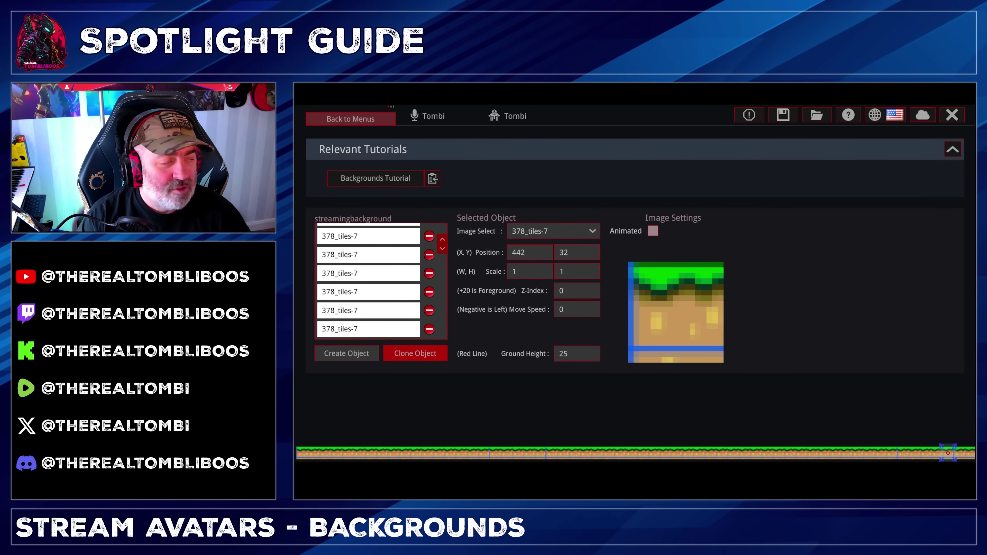
{"action": "left_click", "coordinate": [783, 116]}
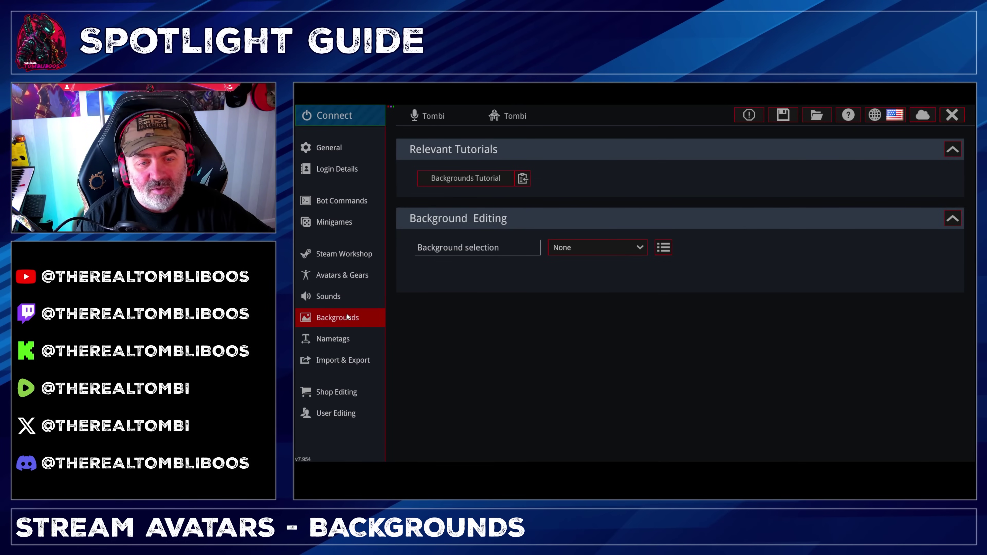
Look through the bot command categories from Selections to Fun, including the Bomb command
{"action": "left_click", "coordinate": [339, 206]}
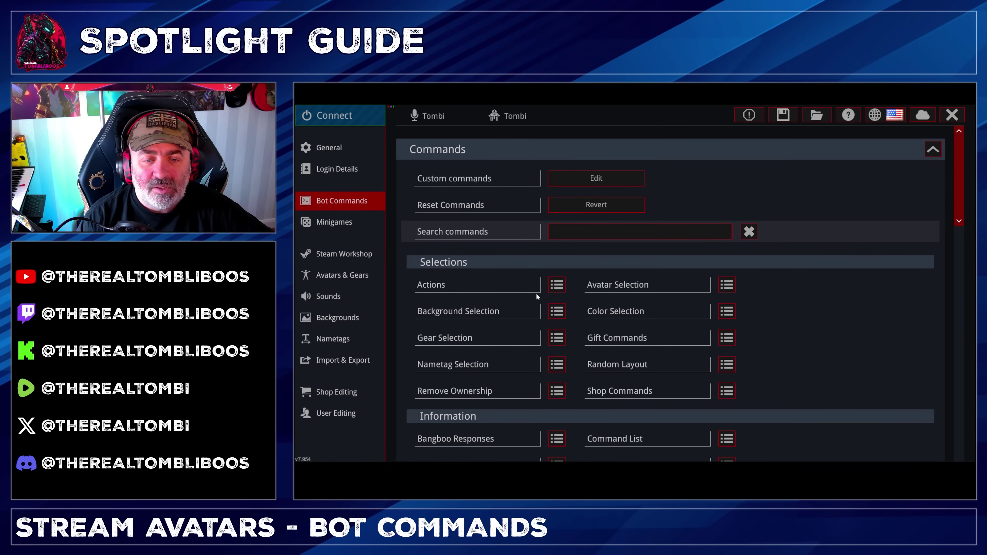
{"action": "scroll", "coordinate": [632, 259], "scroll_direction": "down", "scroll_amount": 3}
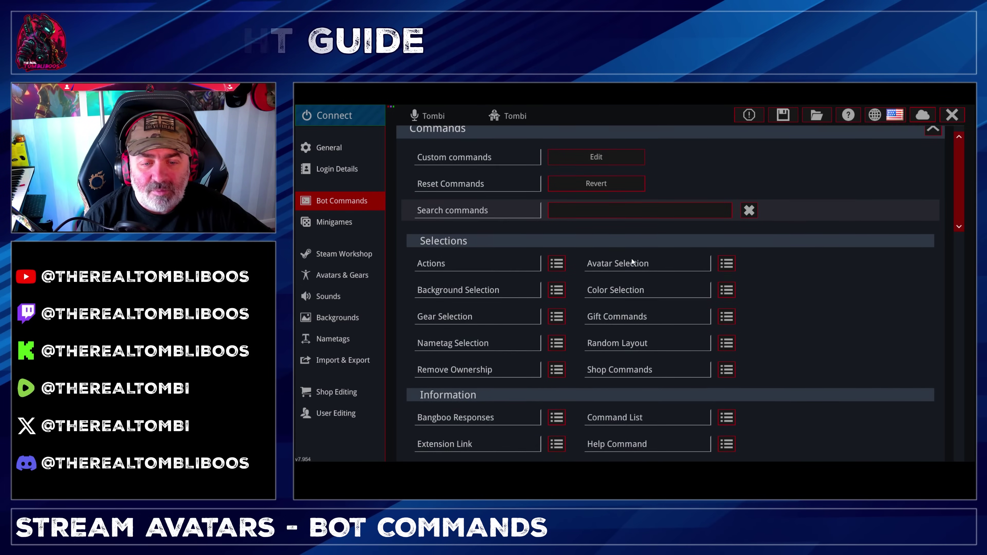
{"action": "scroll", "coordinate": [631, 259], "scroll_direction": "down", "scroll_amount": 6}
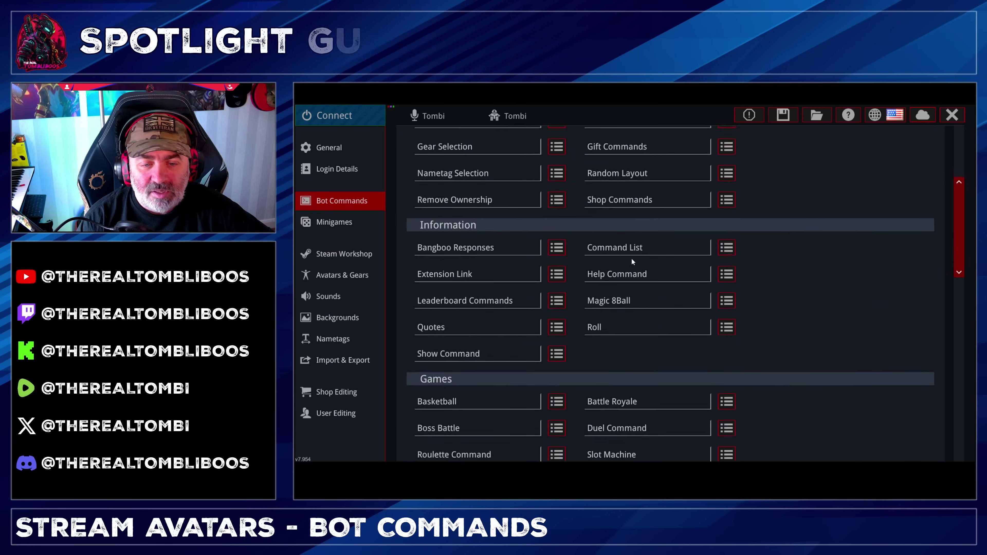
{"action": "scroll", "coordinate": [632, 260], "scroll_direction": "down", "scroll_amount": 3}
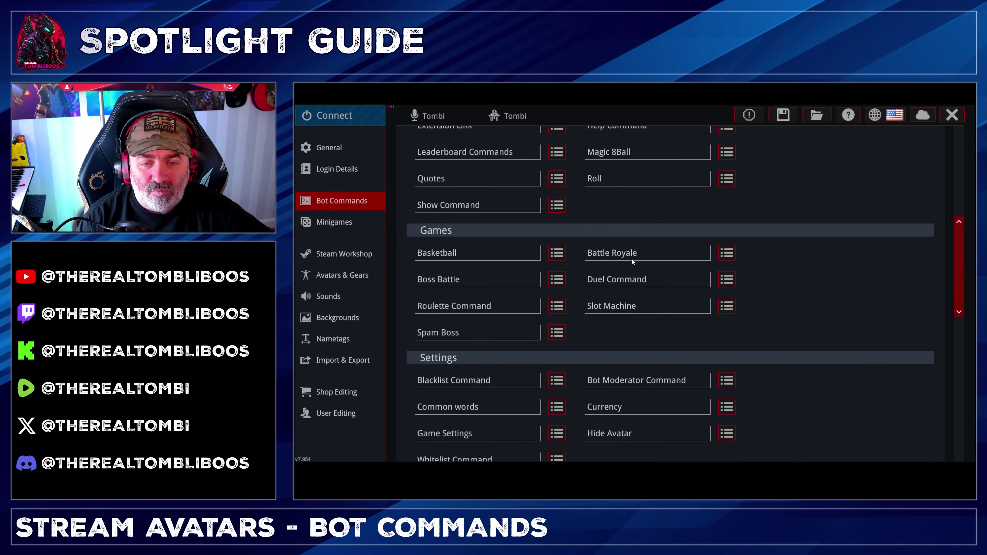
{"action": "scroll", "coordinate": [632, 259], "scroll_direction": "down", "scroll_amount": 4}
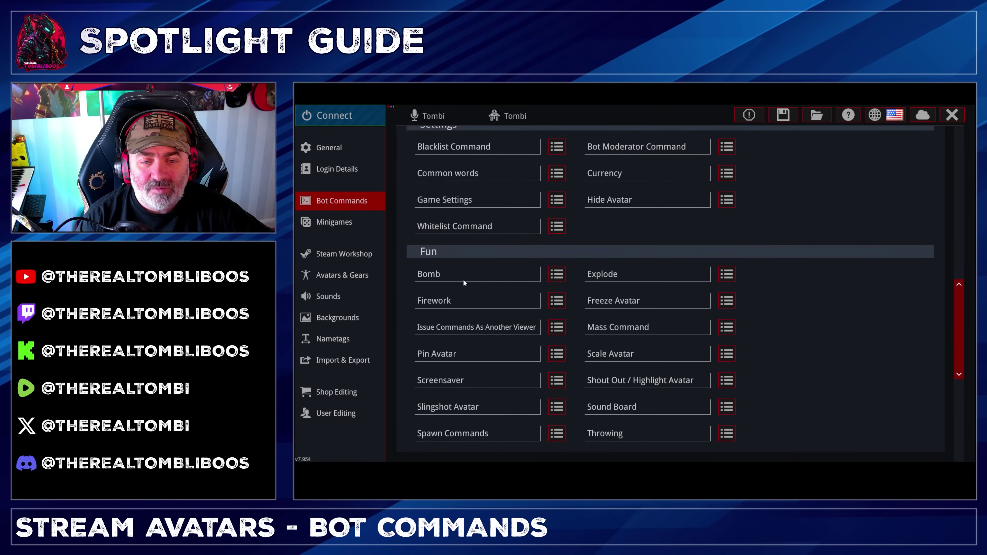
{"action": "left_click", "coordinate": [556, 275]}
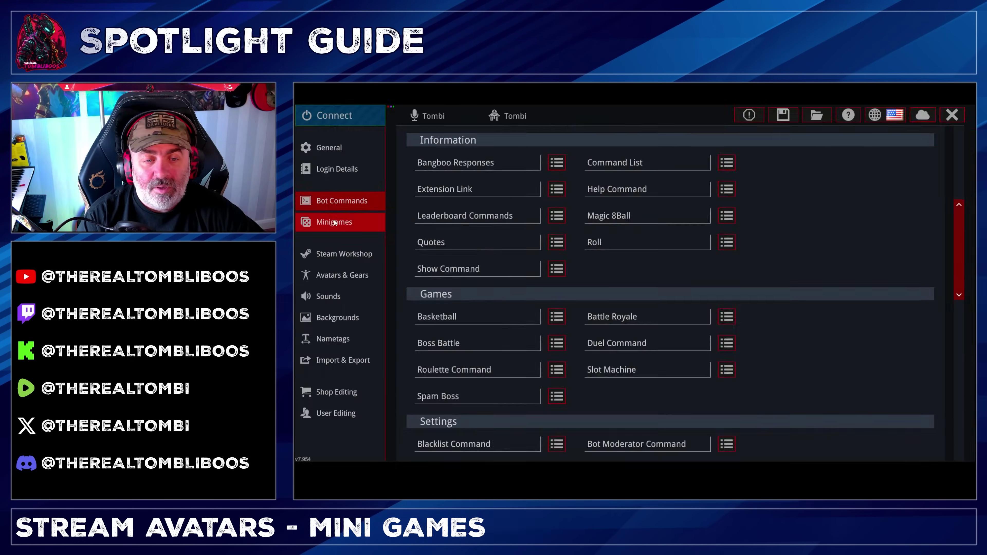
Examine the Slots minigame settings, including its bet limits and the win and symbol chances
{"action": "left_click", "coordinate": [334, 222]}
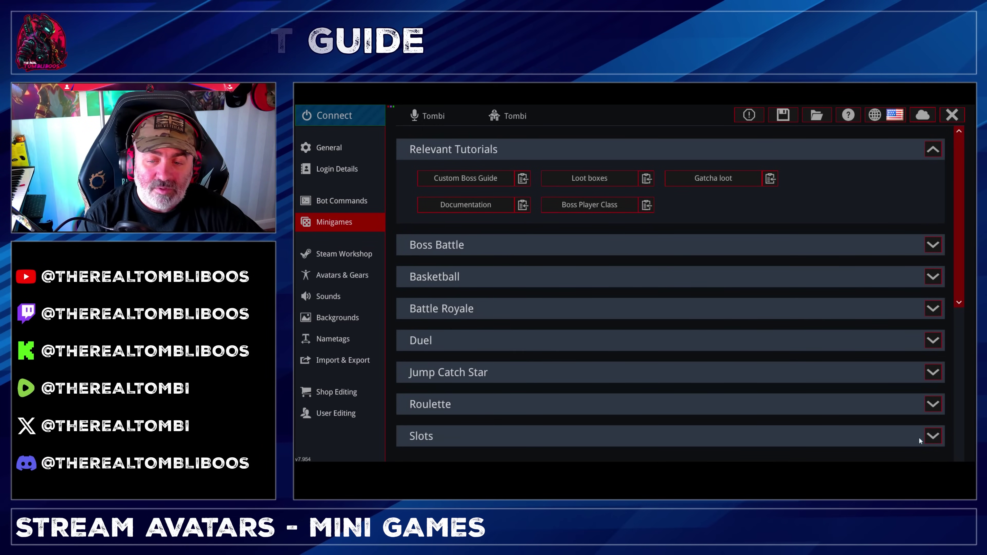
{"action": "left_click", "coordinate": [932, 435]}
{"action": "scroll", "coordinate": [830, 399], "scroll_direction": "down", "scroll_amount": 2}
{"action": "scroll", "coordinate": [831, 389], "scroll_direction": "down", "scroll_amount": 4}
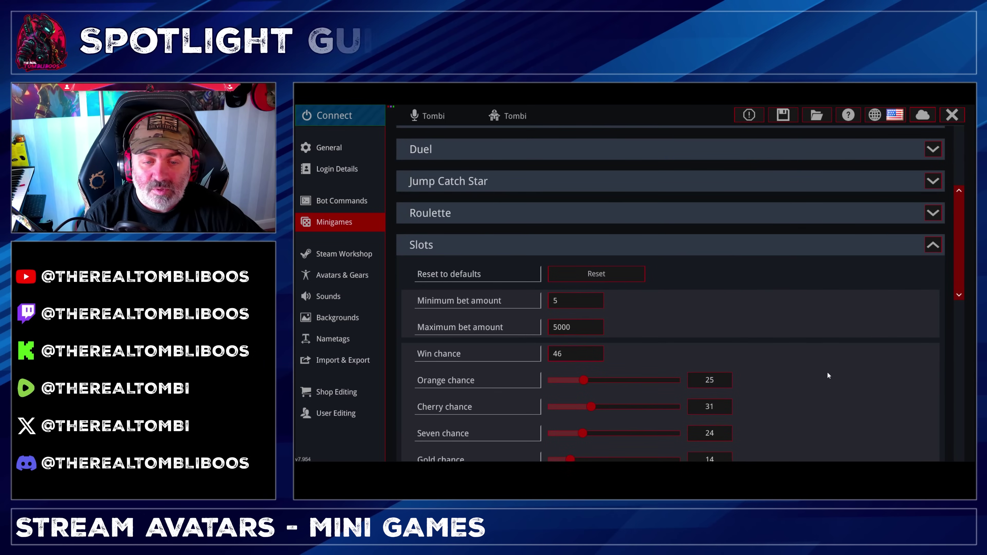
{"action": "scroll", "coordinate": [878, 314], "scroll_direction": "up", "scroll_amount": 2}
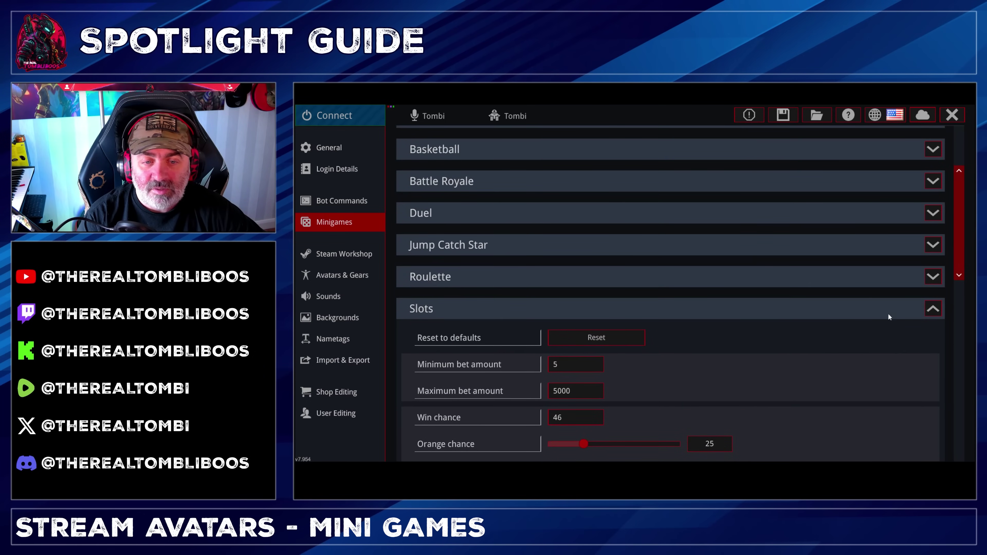
Review the settings of the Roulette, Jump Catch Star, Duel, Battle Royale and Boss Battle minigames
{"action": "left_click", "coordinate": [934, 278]}
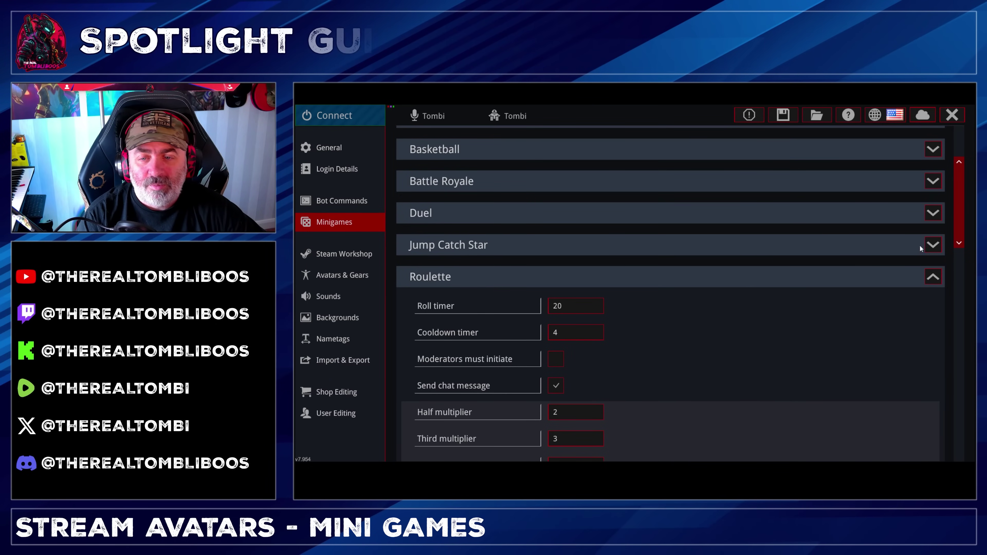
{"action": "left_click", "coordinate": [932, 245]}
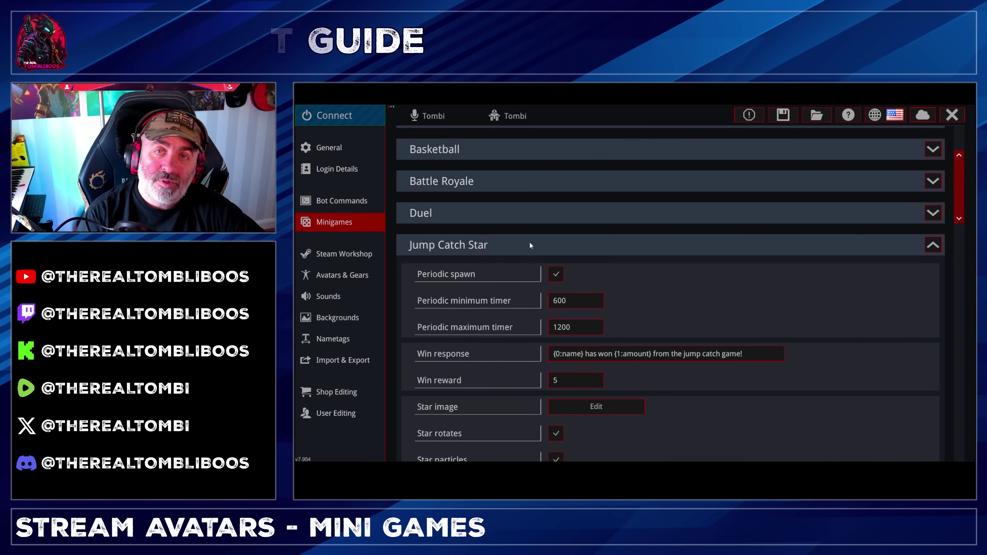
{"action": "scroll", "coordinate": [641, 336], "scroll_direction": "up", "scroll_amount": 2}
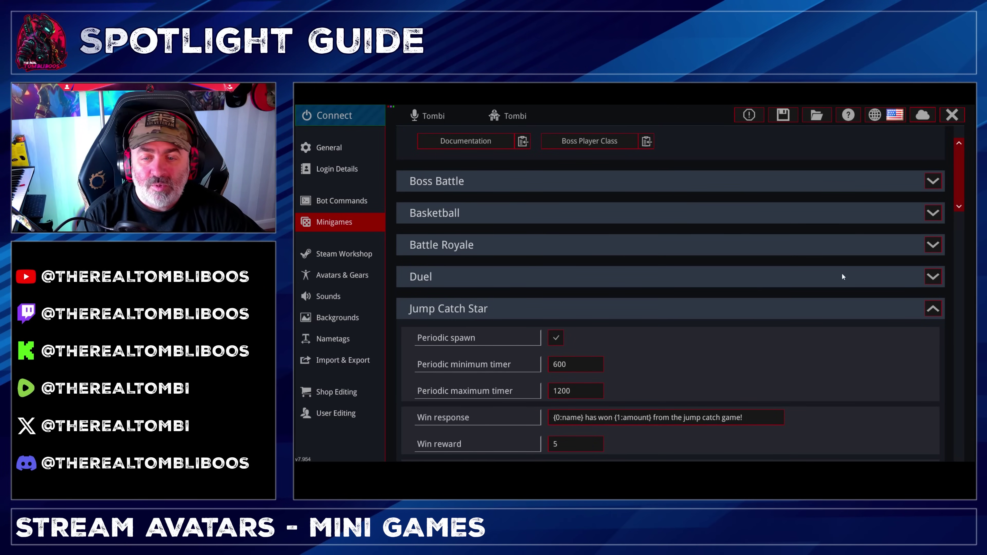
{"action": "left_click", "coordinate": [932, 276]}
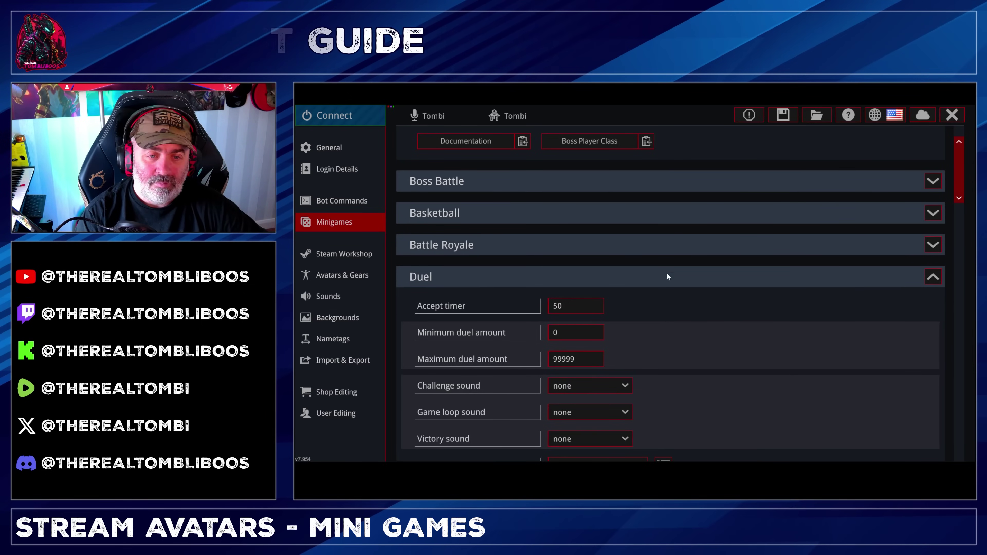
{"action": "left_click", "coordinate": [933, 245]}
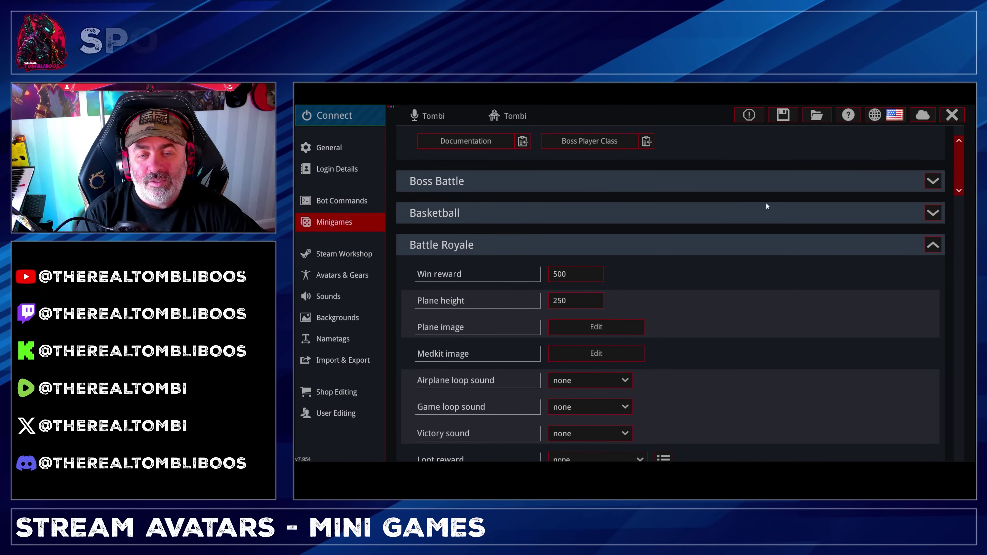
{"action": "left_click", "coordinate": [932, 181]}
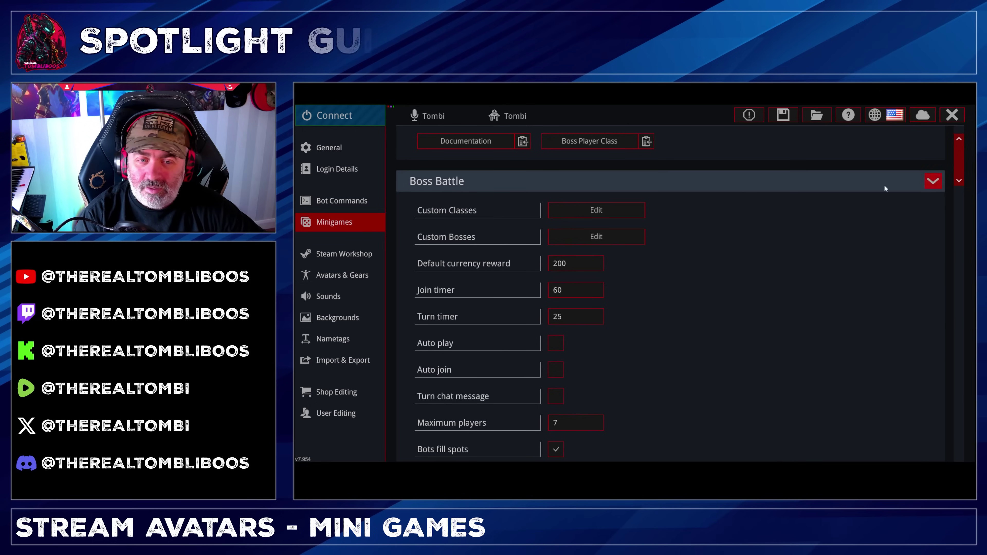
{"action": "left_click", "coordinate": [935, 183]}
{"action": "left_click", "coordinate": [540, 246]}
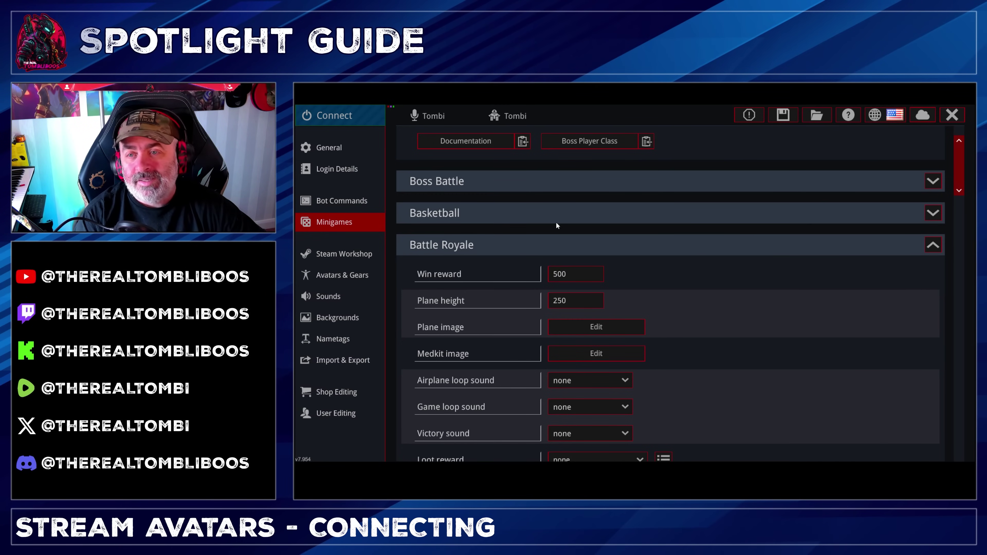
Connect to the stream to launch the avatar overlay and set the avatar scale to 2
{"action": "left_click", "coordinate": [351, 117]}
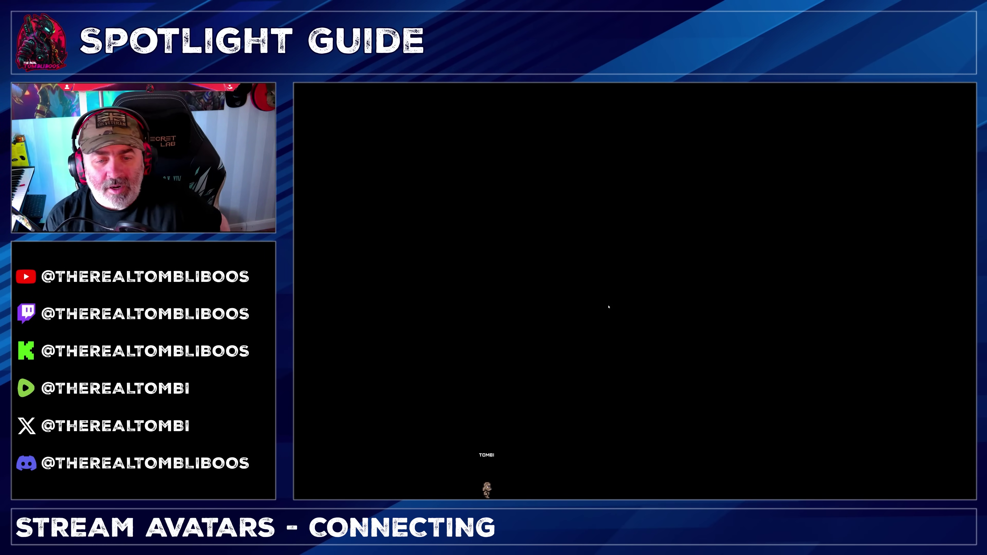
{"action": "mouse_move", "coordinate": [552, 132]}
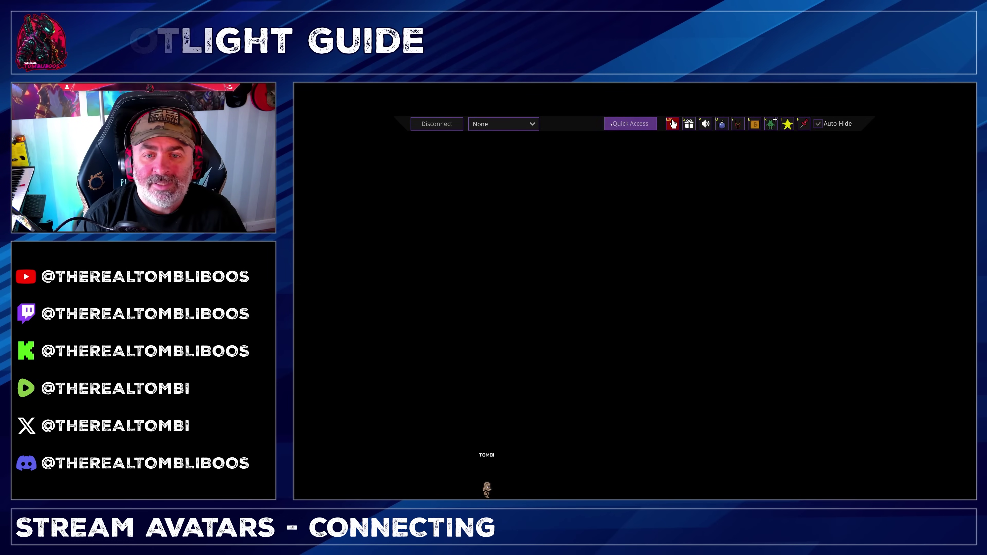
{"action": "left_click", "coordinate": [630, 124]}
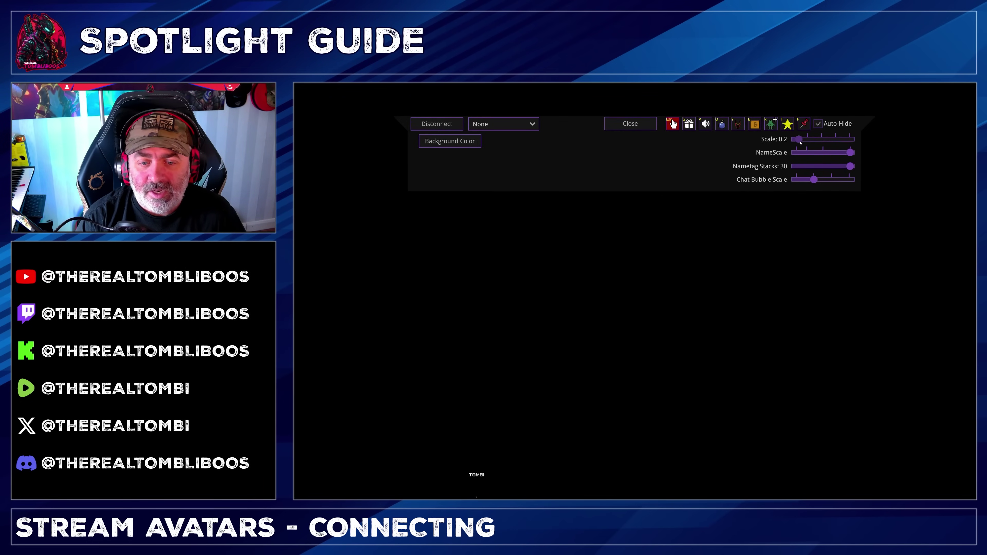
{"action": "left_click_drag", "start_coordinate": [796, 140], "coordinate": [859, 142]}
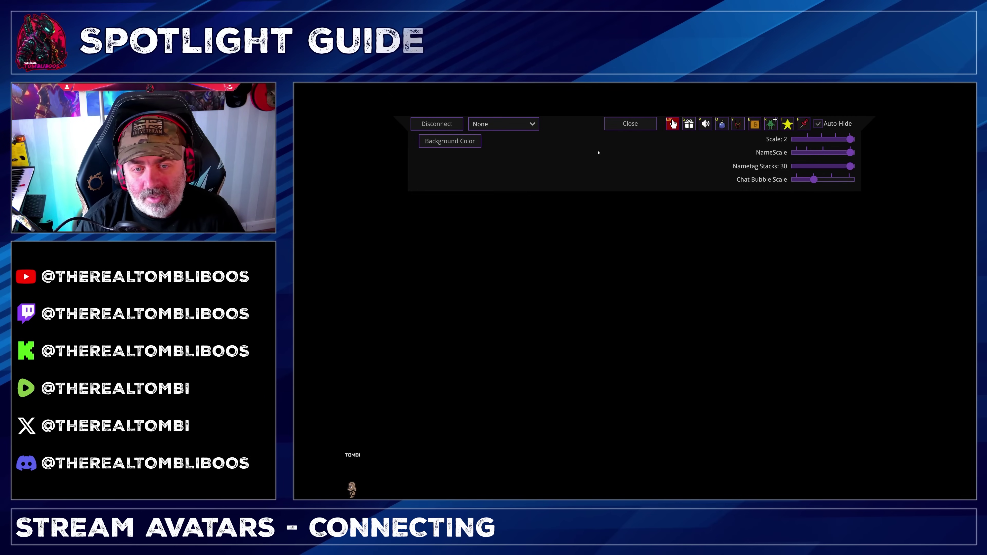
Switch the live overlay's background to streamingbackground and close the quick access settings
{"action": "left_click", "coordinate": [532, 124]}
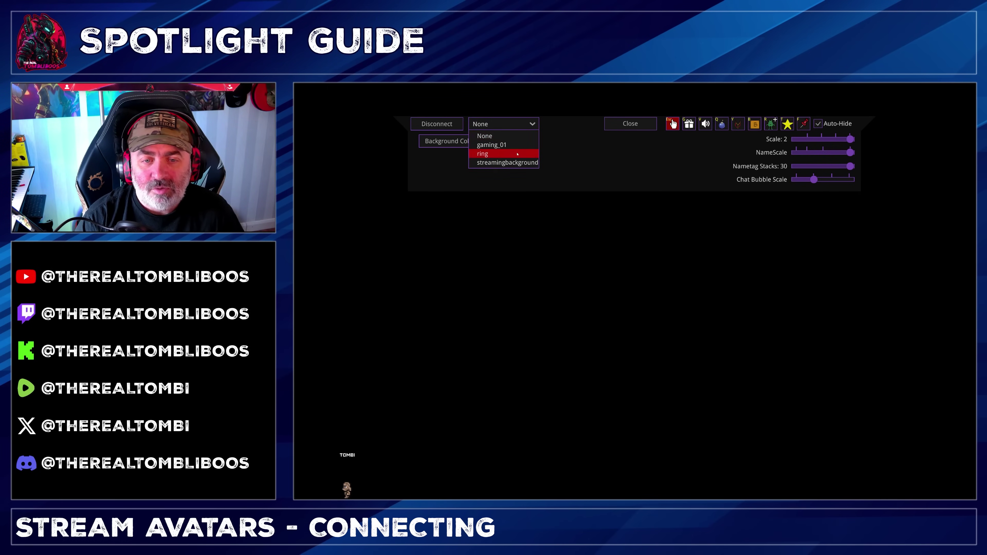
{"action": "left_click", "coordinate": [516, 163]}
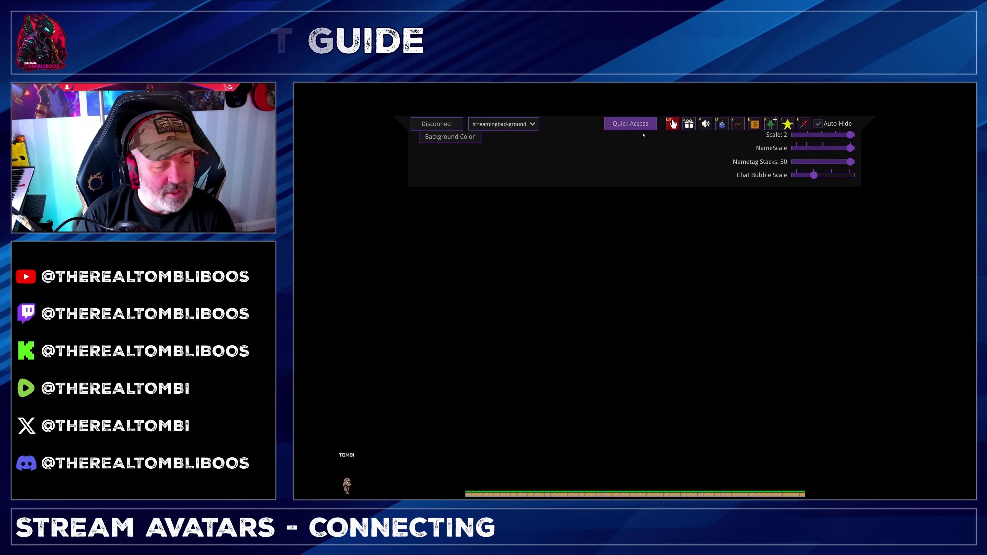
{"action": "left_click", "coordinate": [630, 123]}
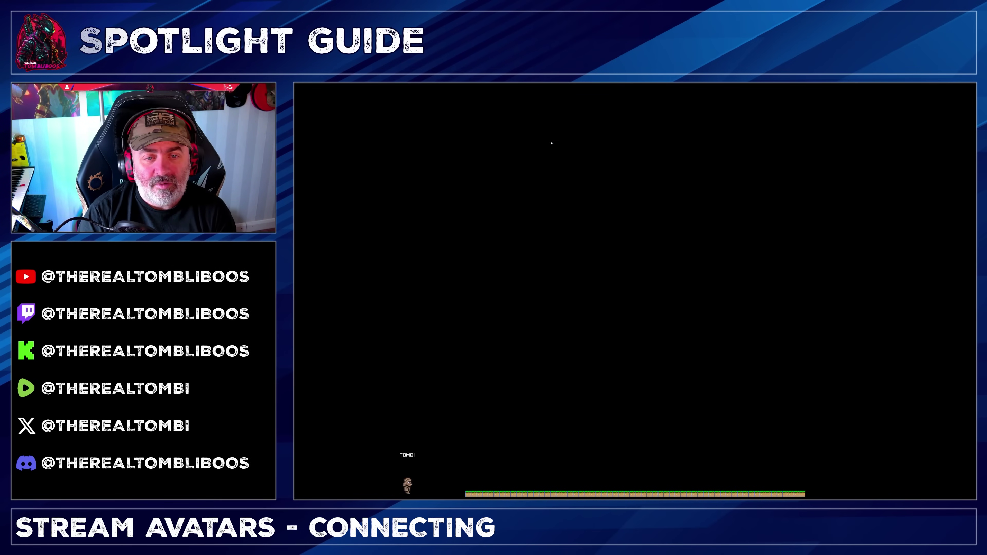
Set the live overlay's background back to None
{"action": "left_click", "coordinate": [501, 124]}
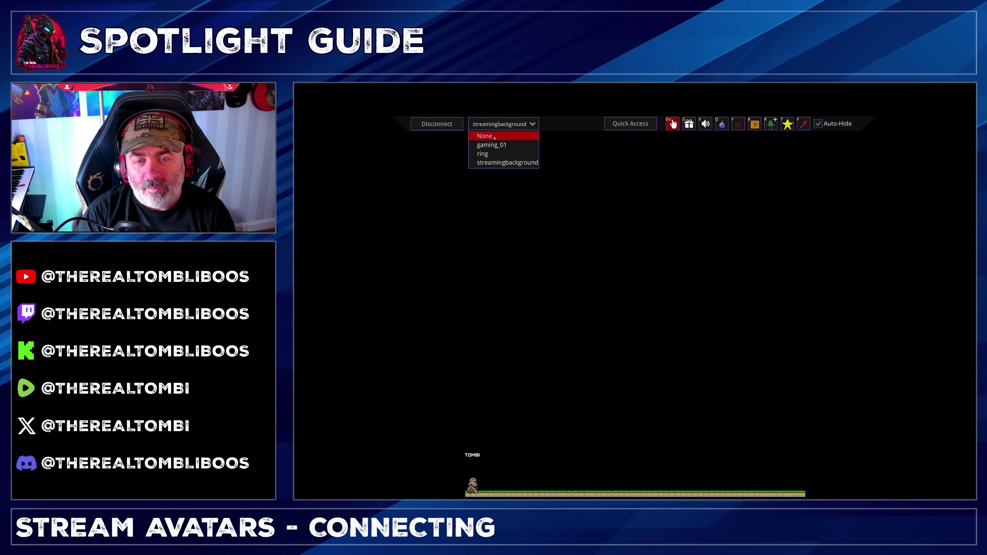
{"action": "left_click", "coordinate": [494, 136]}
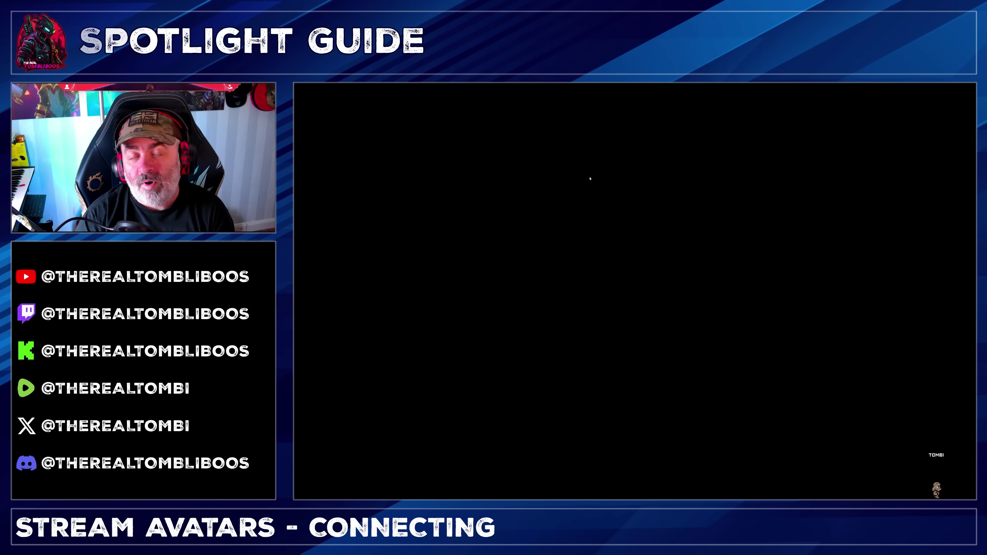
{"action": "mouse_move", "coordinate": [585, 175]}
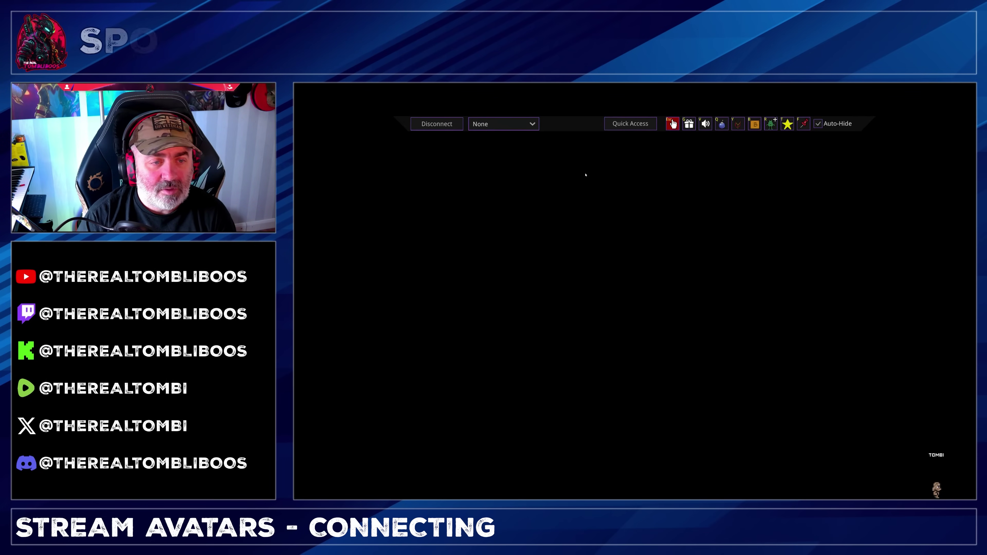